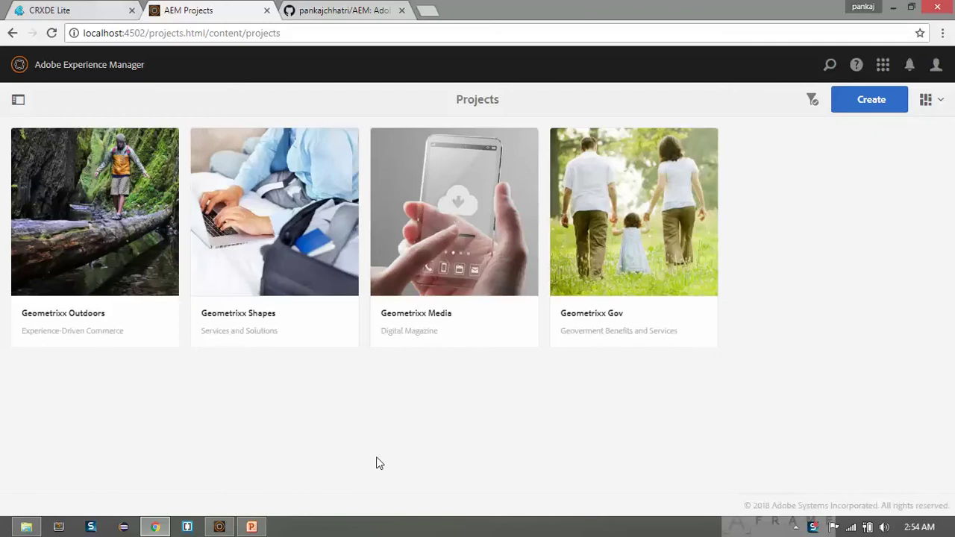
Step: Open the English page of the We.Train site for editing and review its content down to the footer
left_click(81, 75)
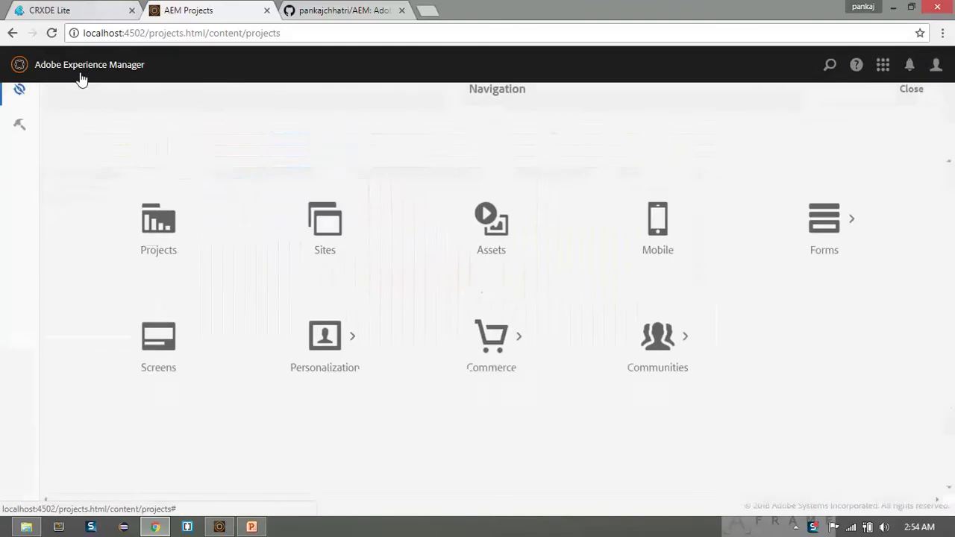
left_click(317, 237)
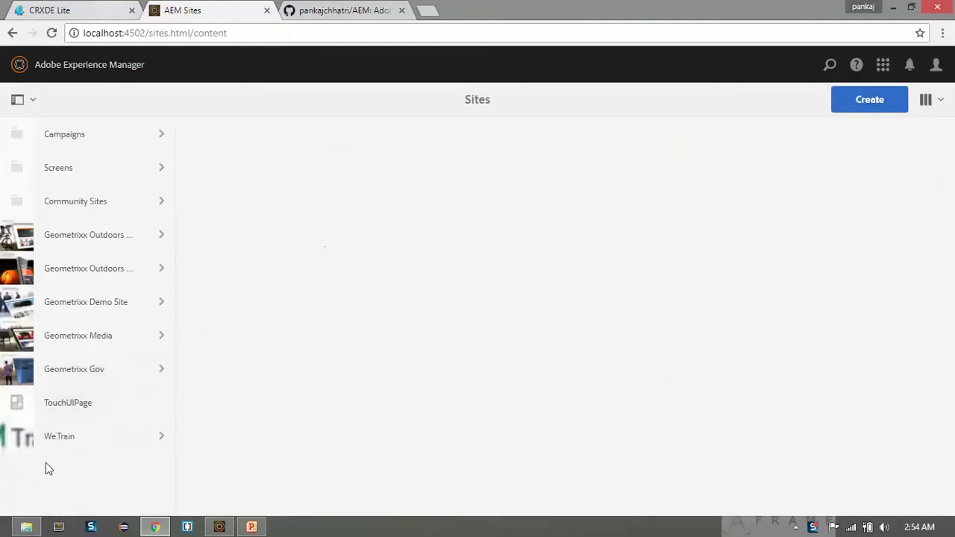
left_click(123, 440)
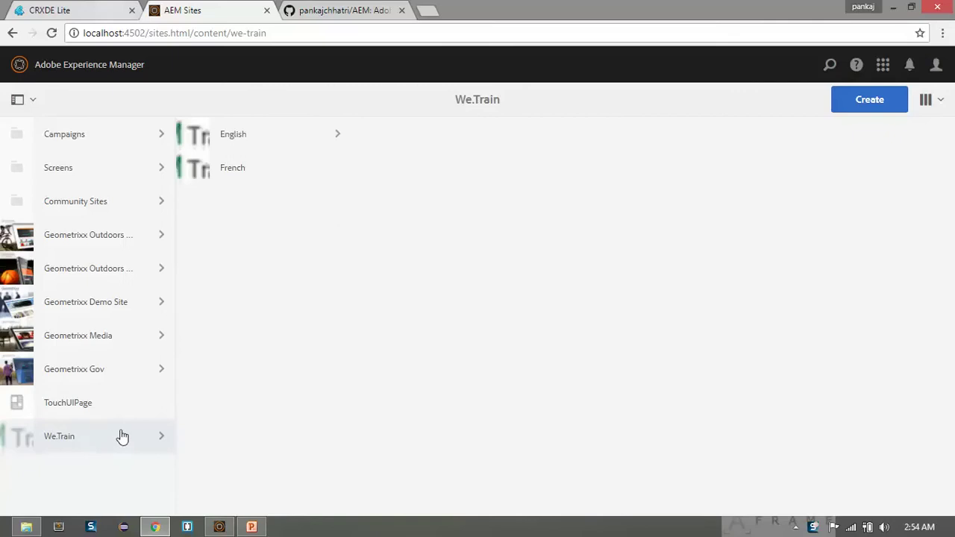
left_click(193, 138)
left_click(108, 71)
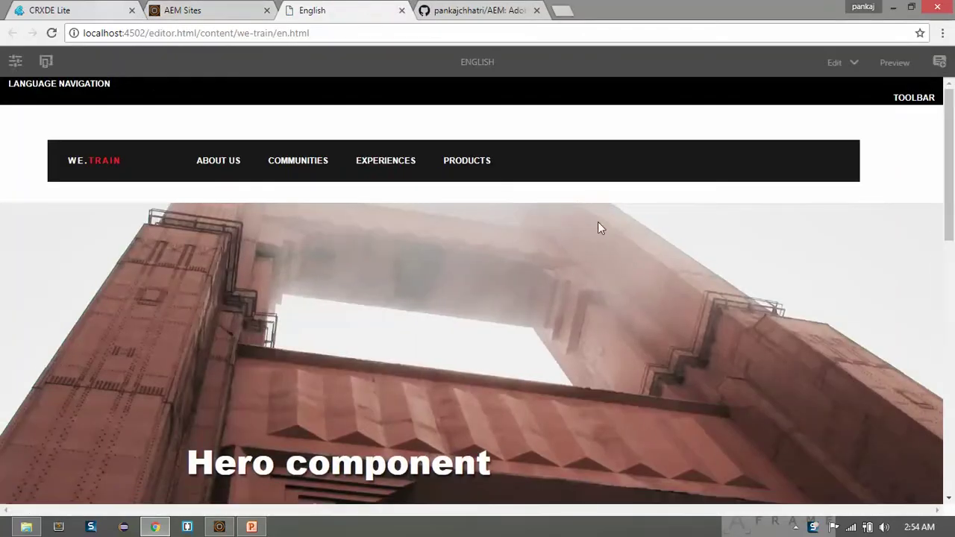
scroll(951, 135, "down", 10)
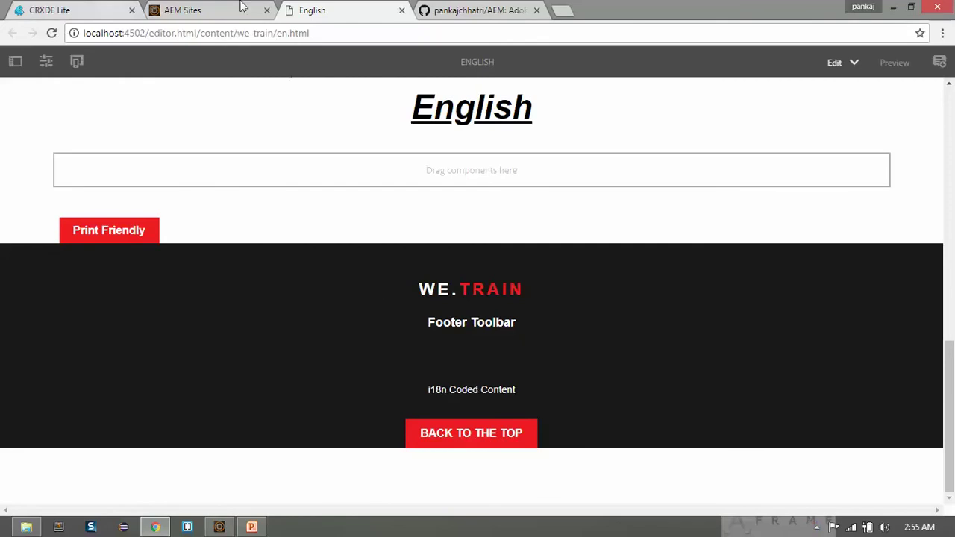
Step: Back in Sites, clear the page selection and start a new page under We.Train with the We.Train Content page template
left_click(219, 11)
left_click(195, 172)
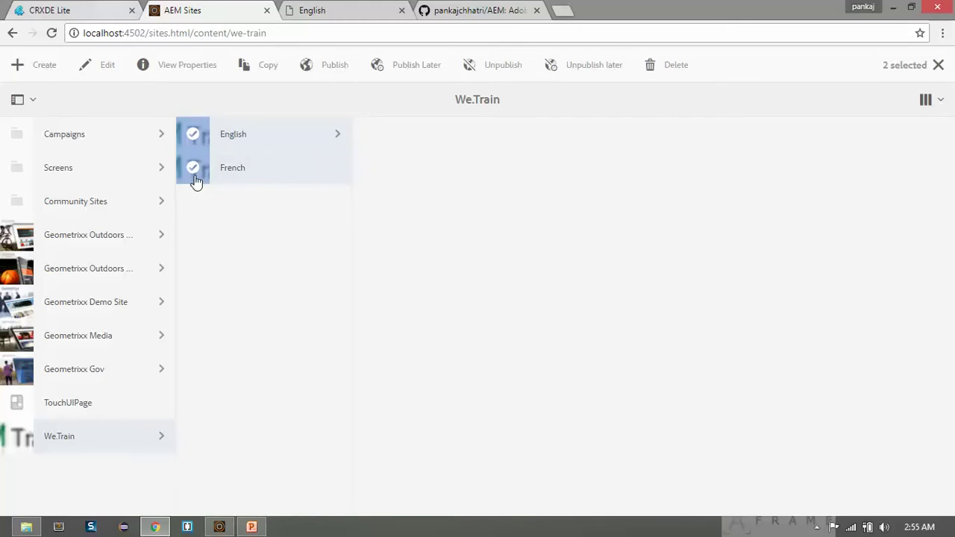
left_click(196, 181)
left_click(192, 137)
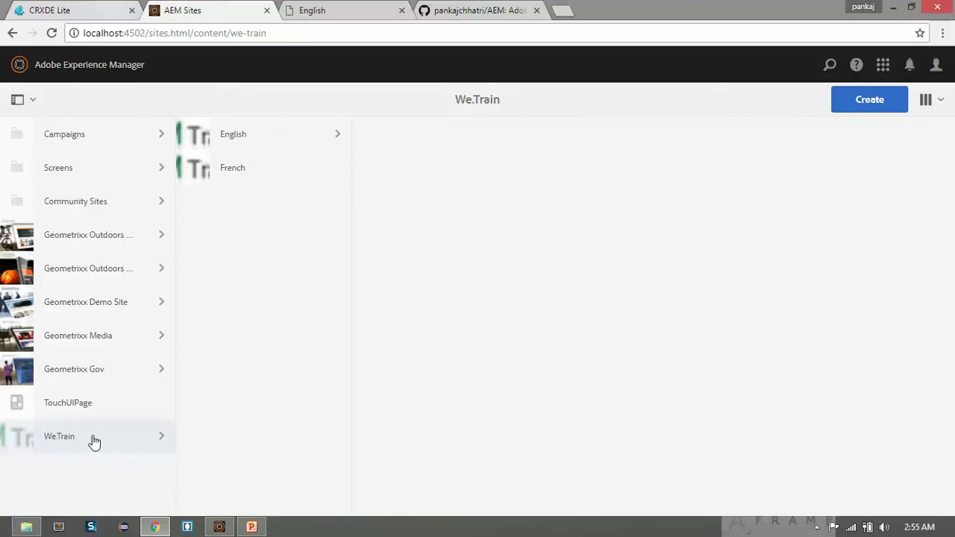
left_click(855, 101)
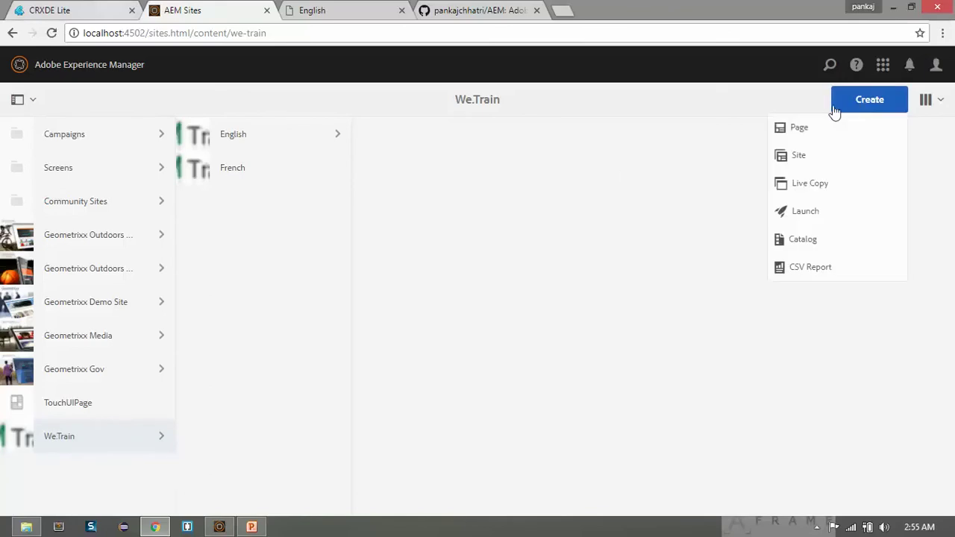
left_click(809, 139)
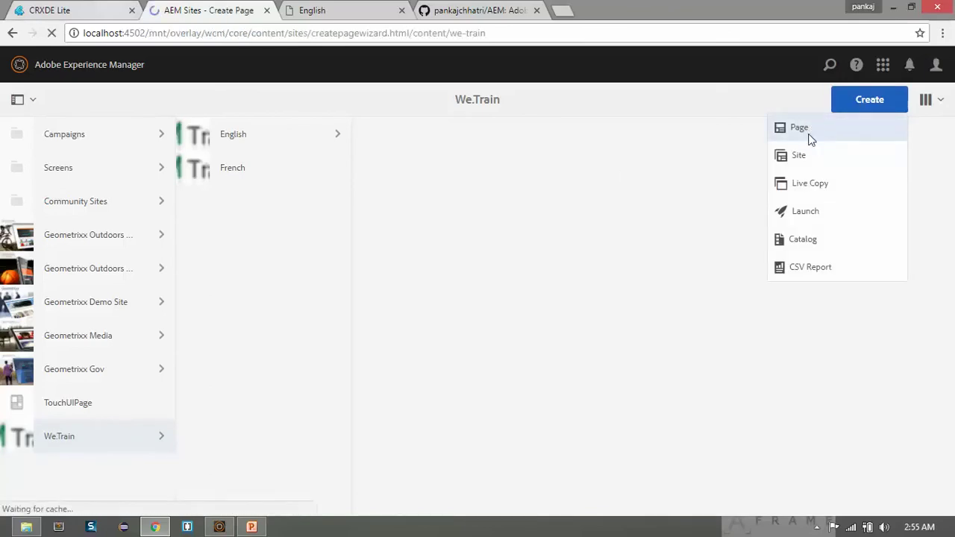
left_click(75, 168)
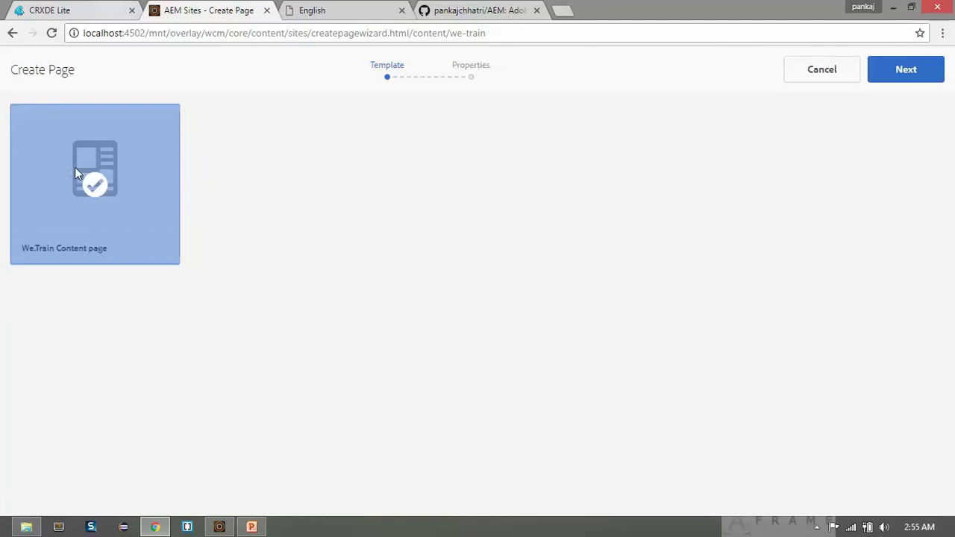
left_click(895, 69)
Step: Name the new page de, title it German, and create it
left_click(381, 203)
type("de")
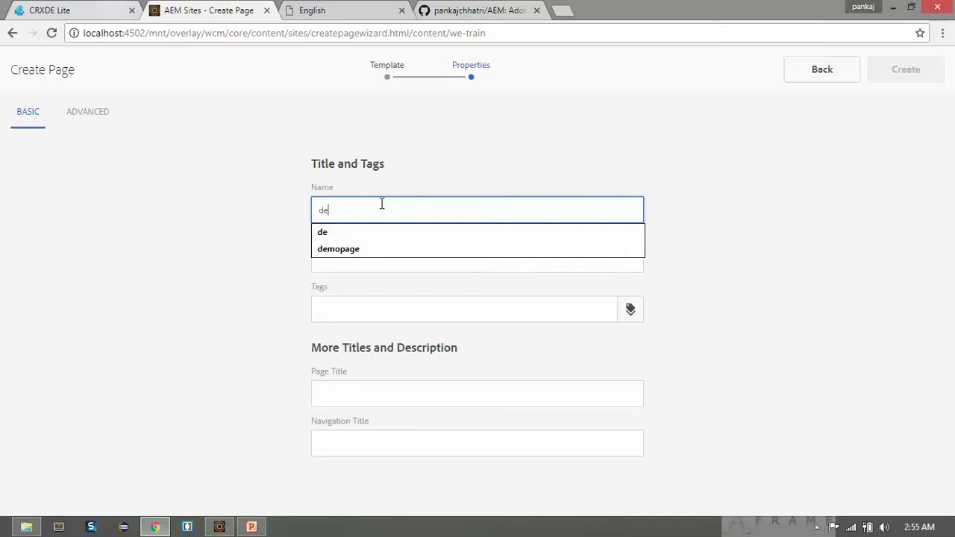
key("Tab")
type("German")
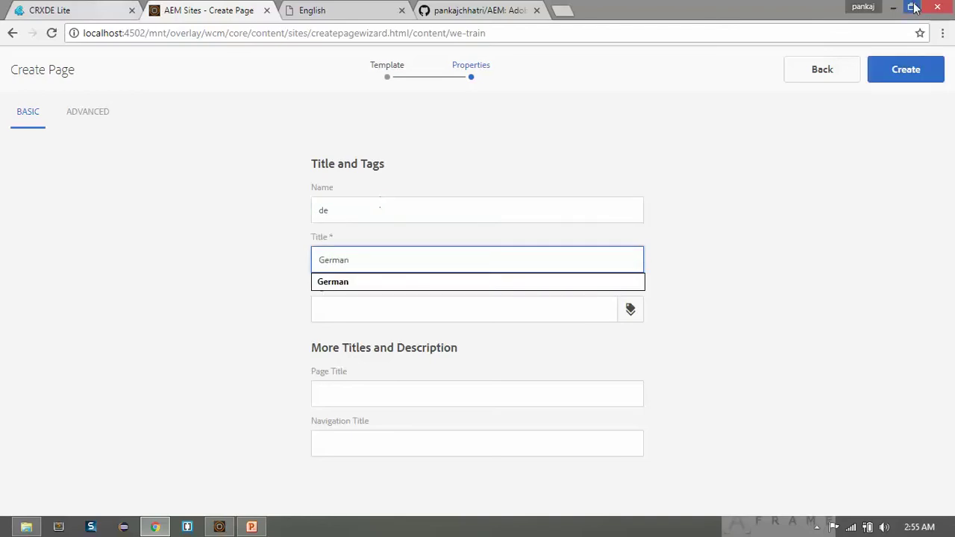
left_click(918, 73)
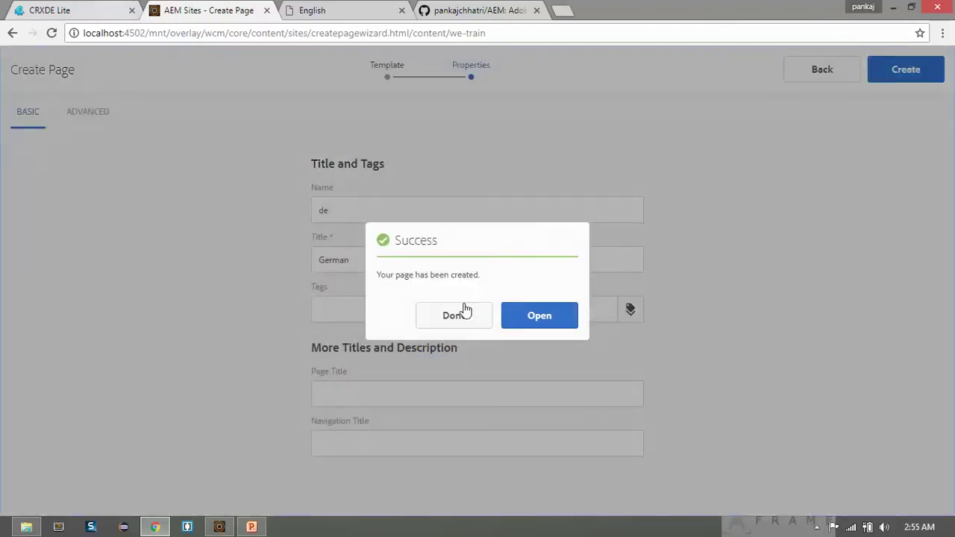
left_click(479, 315)
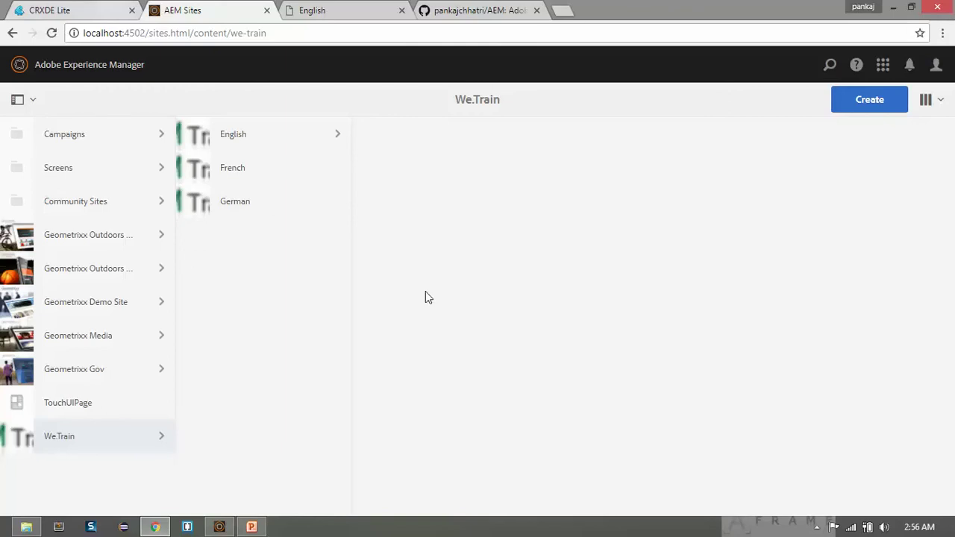
Step: Switch to CRXDE Lite and expand the repository tree to /apps/training/components/structure/contentpage
left_click(65, 10)
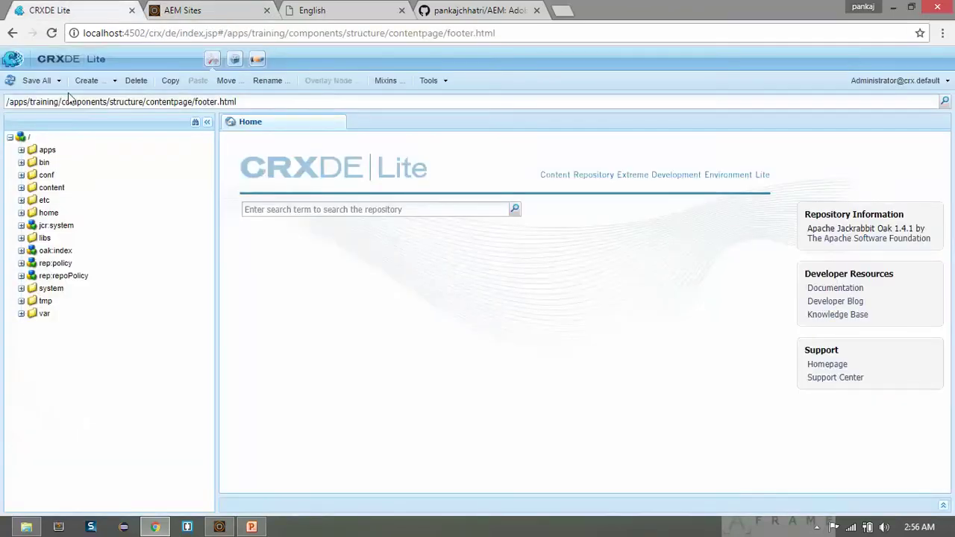
left_click(21, 150)
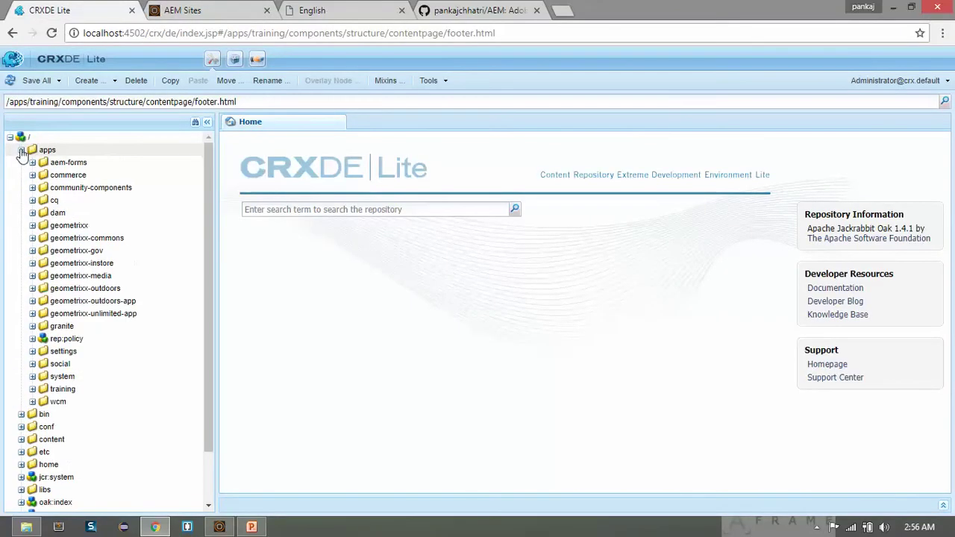
double_click(79, 390)
left_click_drag(209, 364, 209, 417)
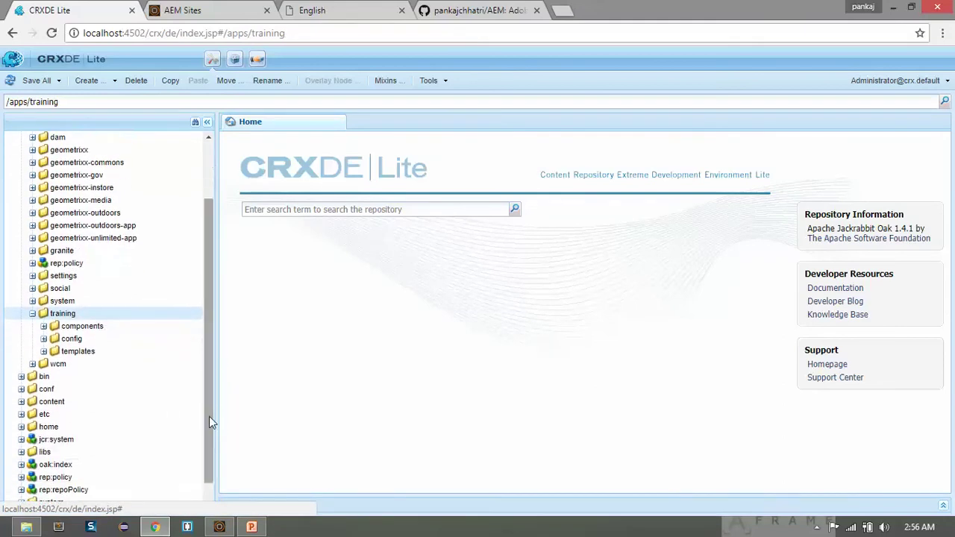
double_click(108, 330)
double_click(104, 352)
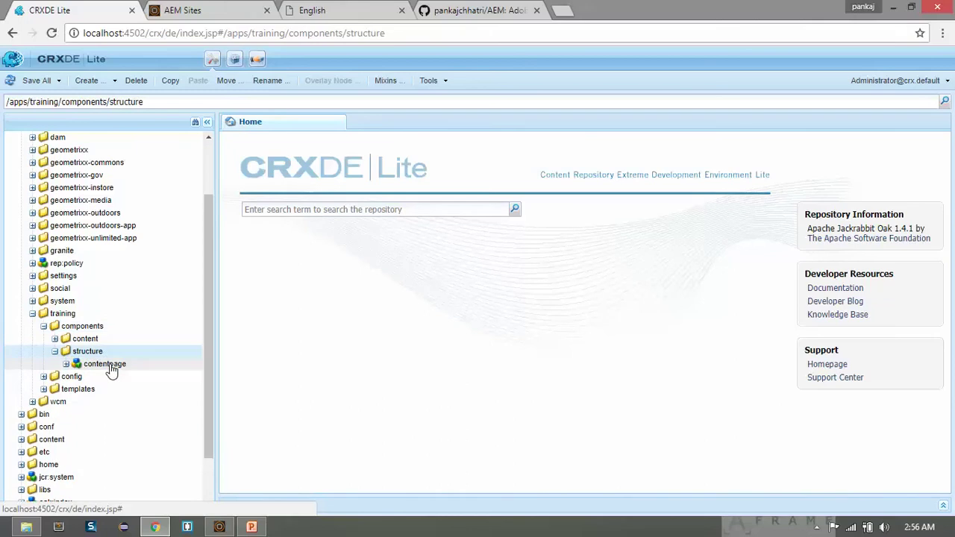
double_click(108, 366)
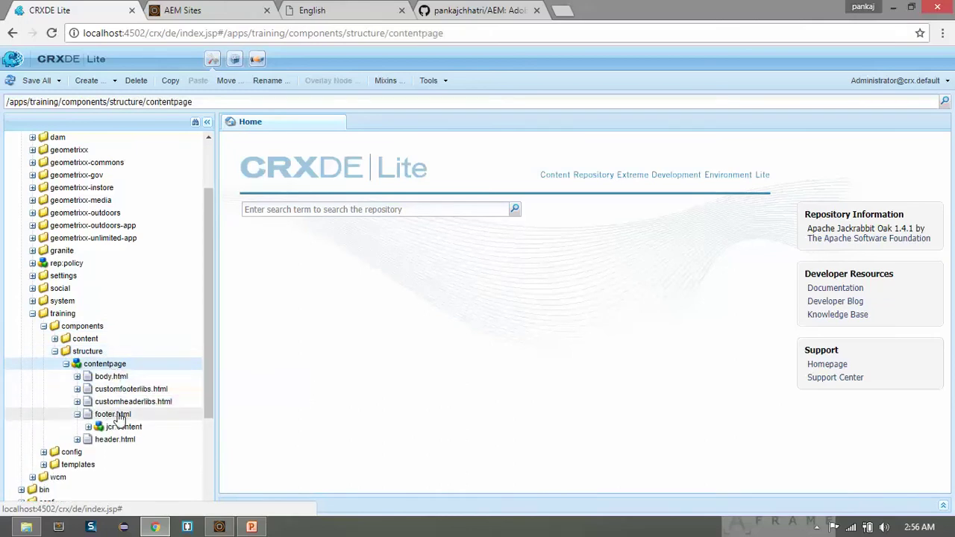
left_click_drag(205, 380, 208, 446)
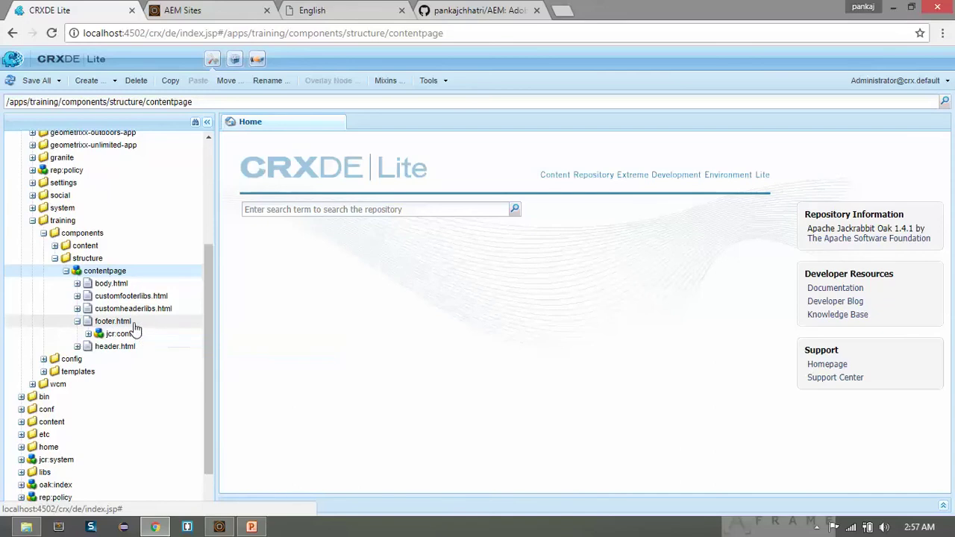
Step: Create a folder named i18n under the contentpage component and show its node properties
right_click(103, 277)
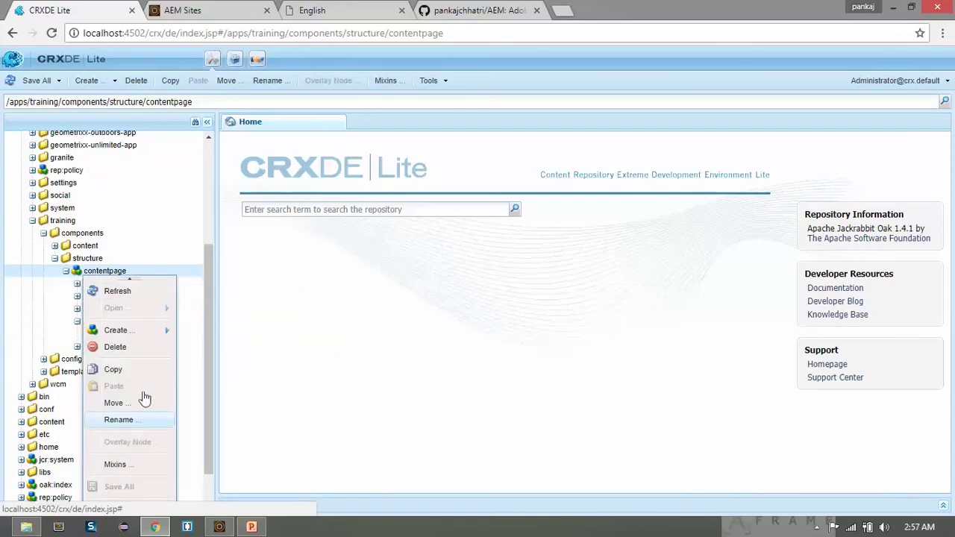
mouse_move(161, 331)
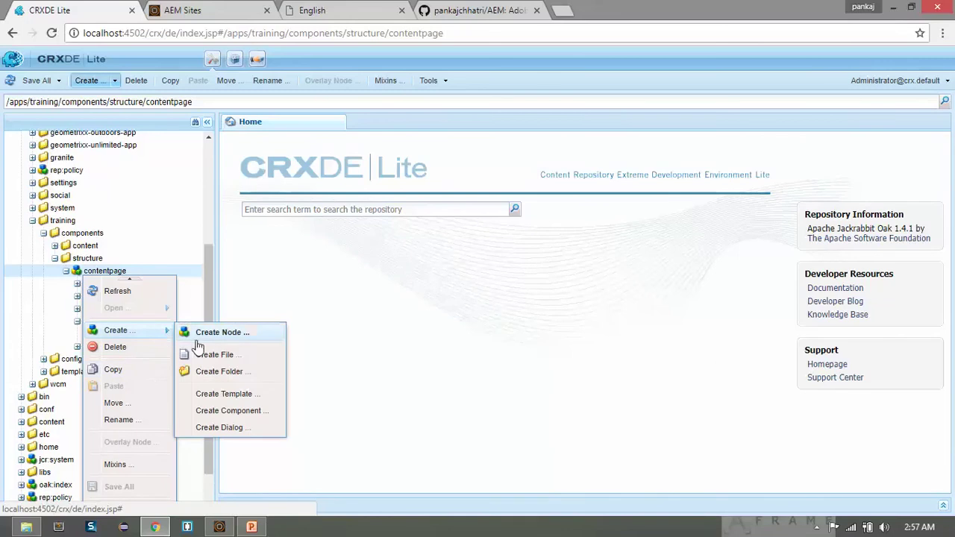
left_click(226, 373)
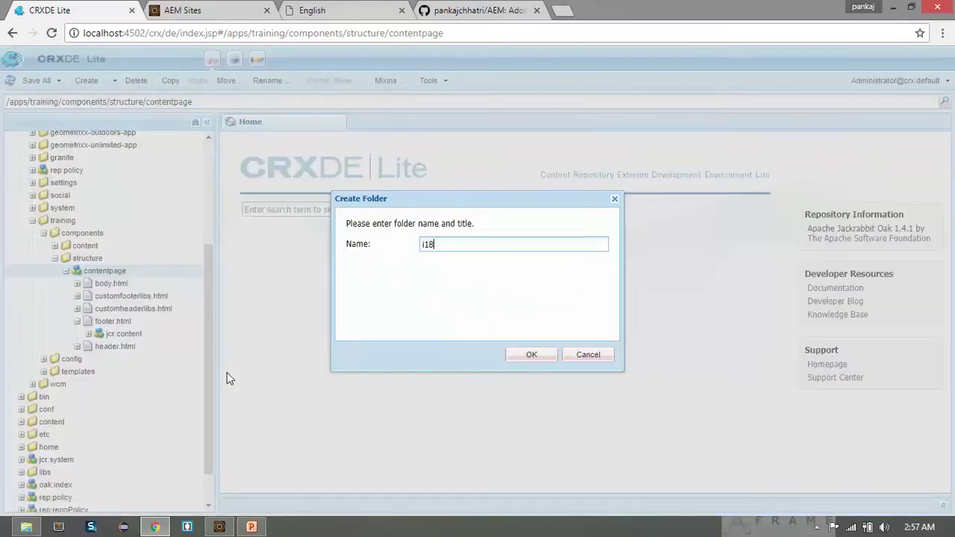
type("i18n")
left_click(532, 356)
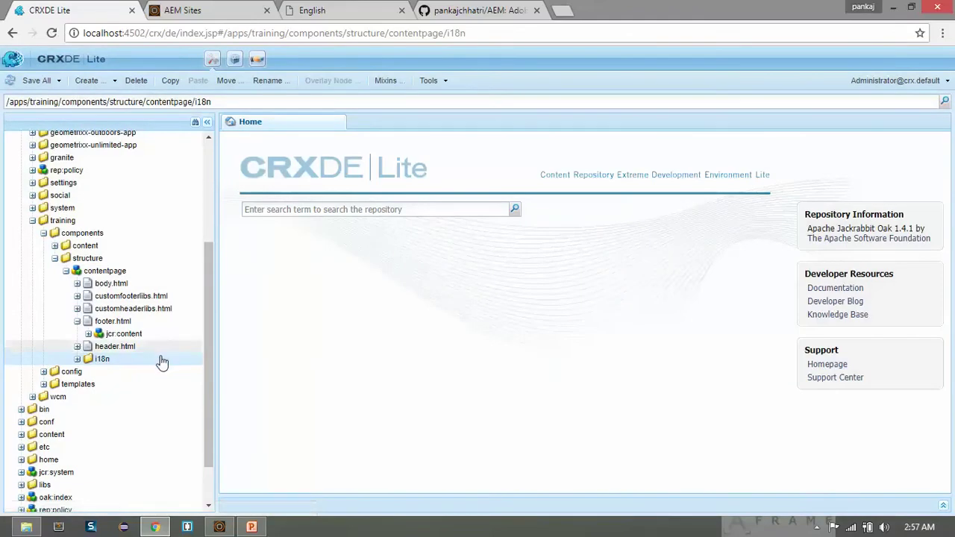
left_click(127, 363)
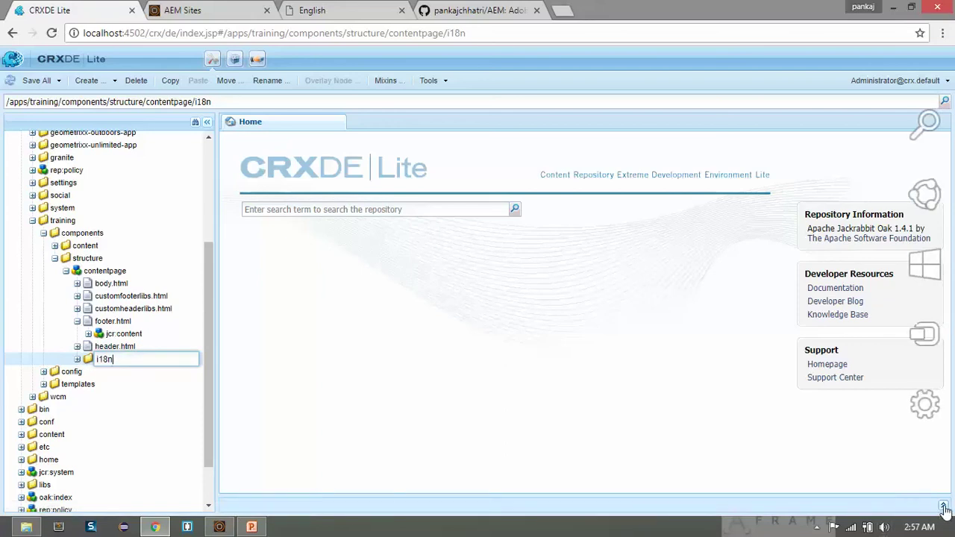
left_click(585, 445)
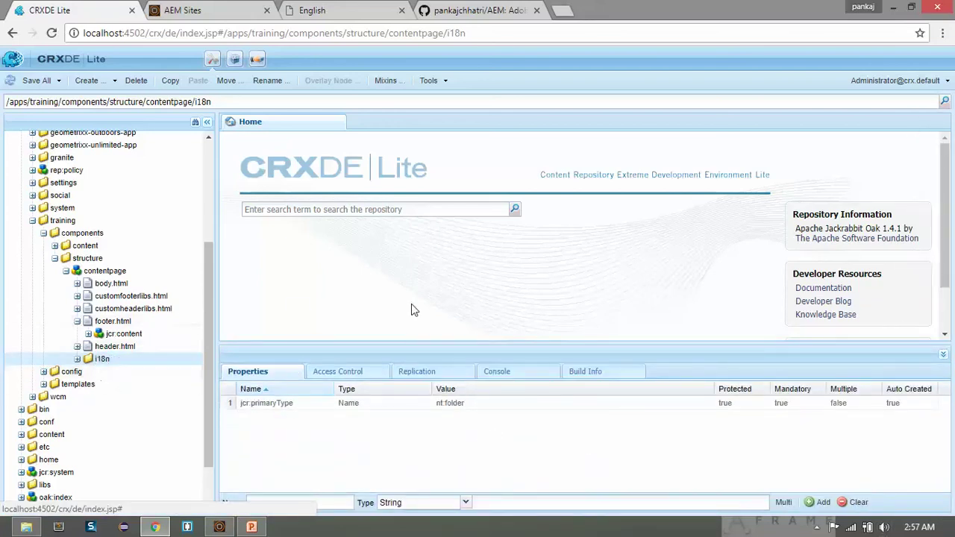
Step: Create a folder named en inside the i18n folder and save the repository changes
right_click(116, 360)
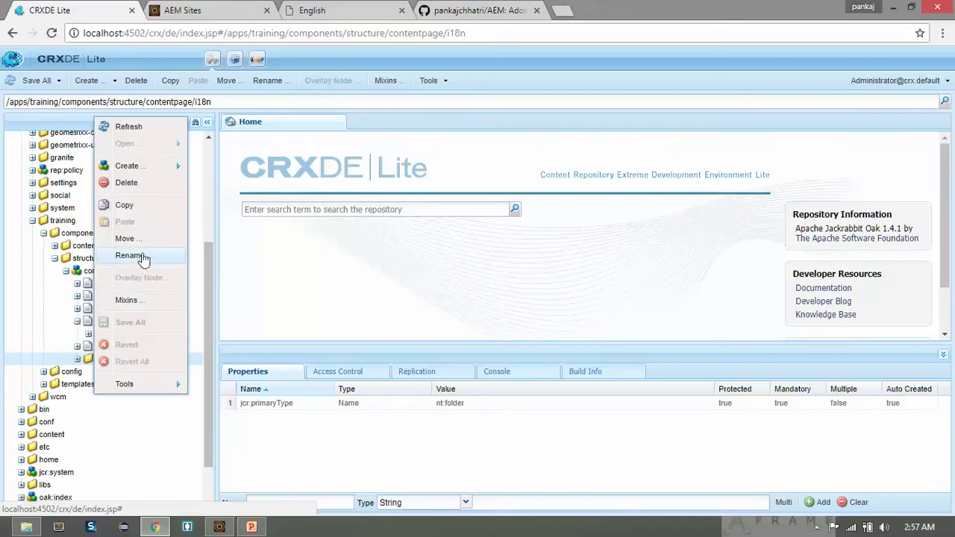
mouse_move(164, 170)
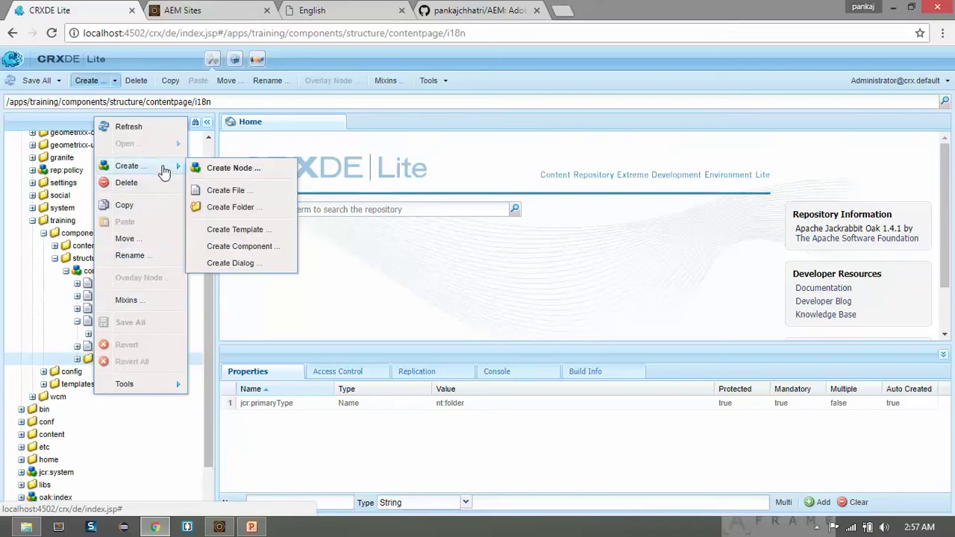
left_click(231, 207)
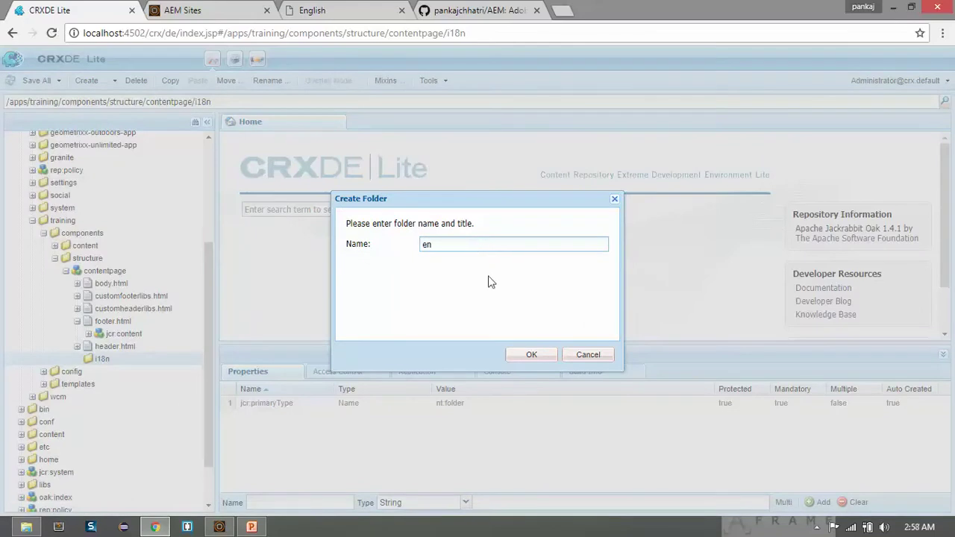
left_click(528, 355)
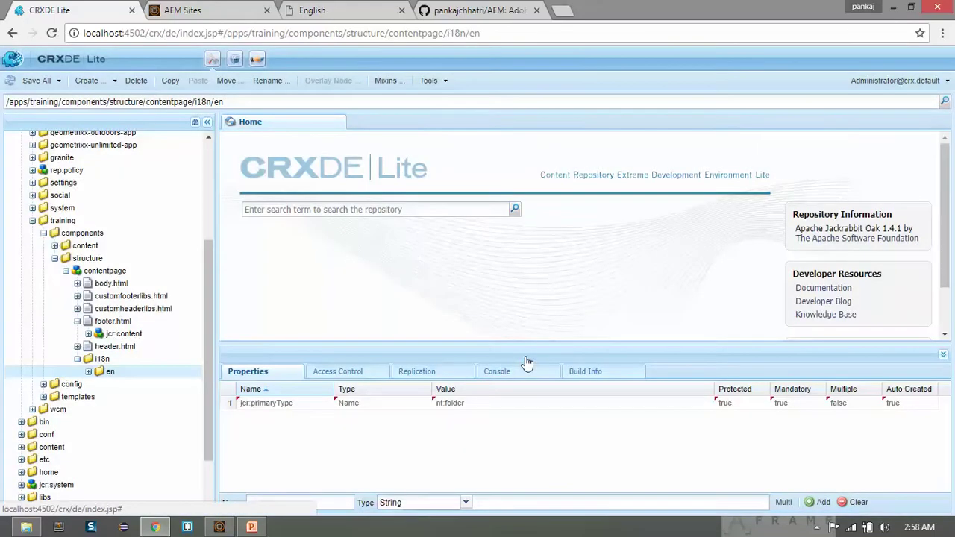
key("ctrl+s")
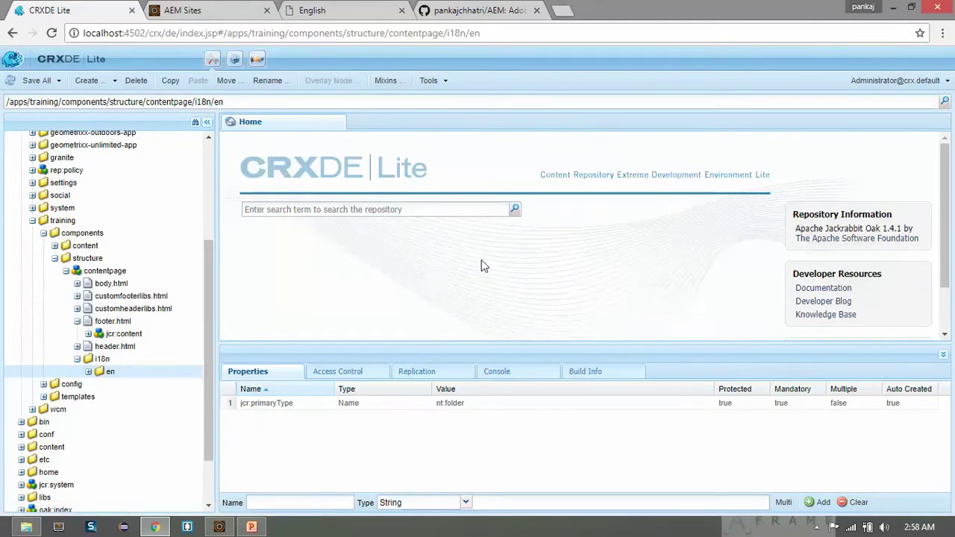
Step: Add the mixin mix:language to the en folder under i18n
left_click(385, 83)
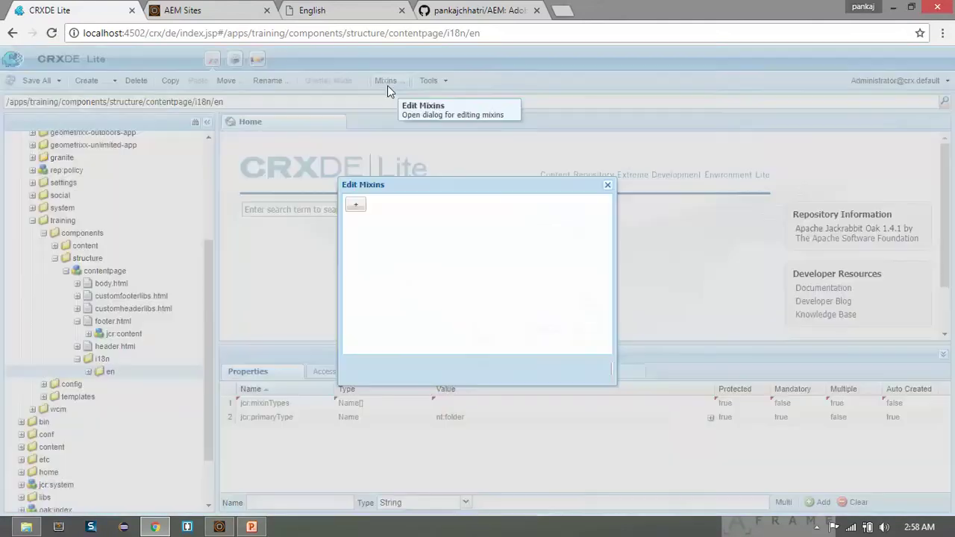
left_click(355, 207)
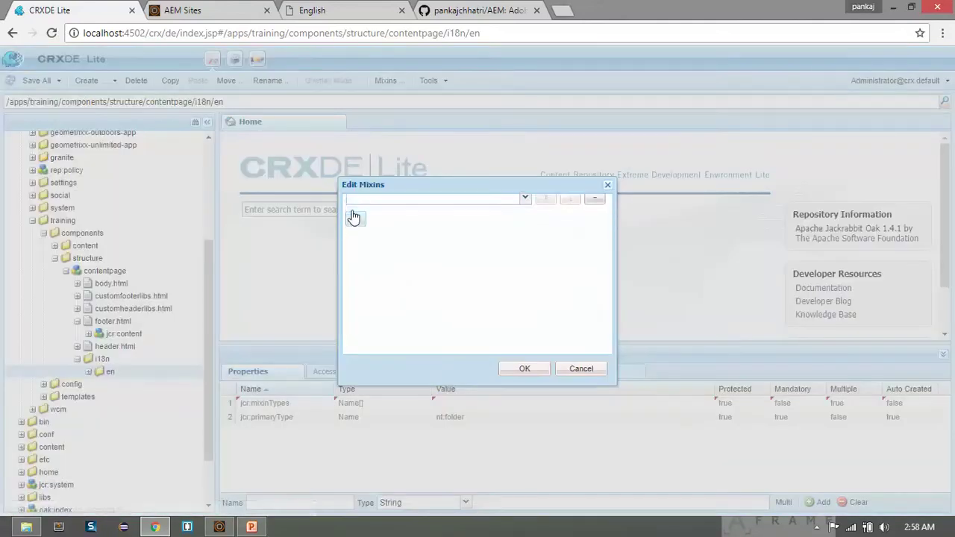
type("mix:")
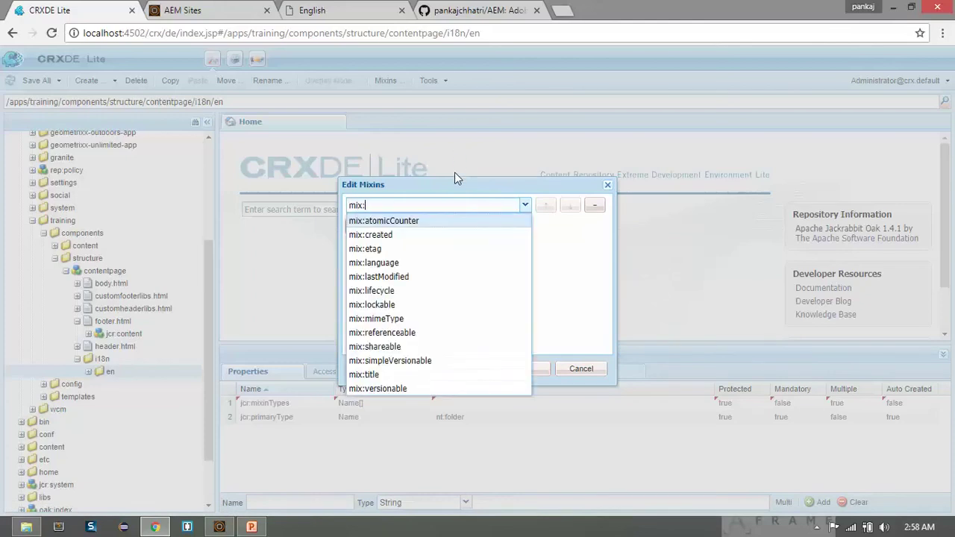
type("la")
left_click(433, 223)
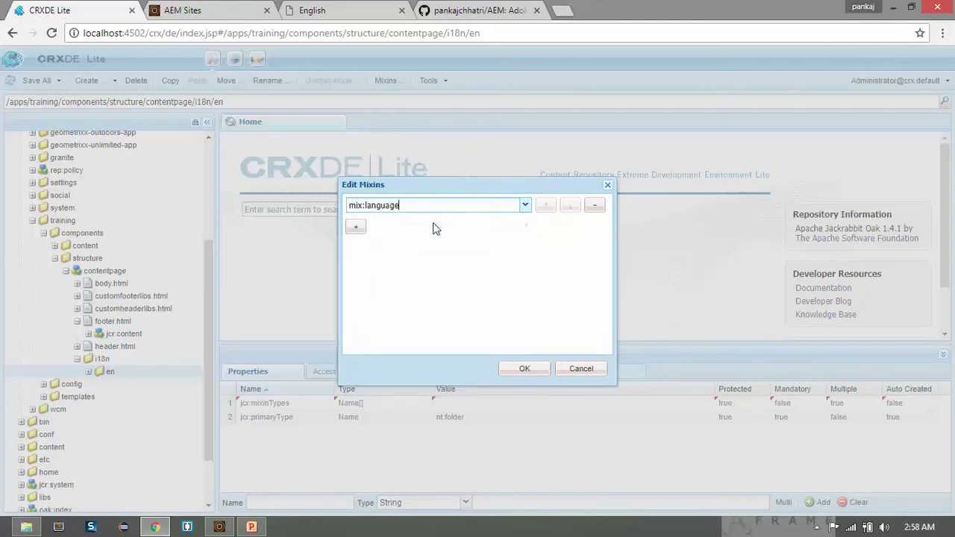
left_click(524, 369)
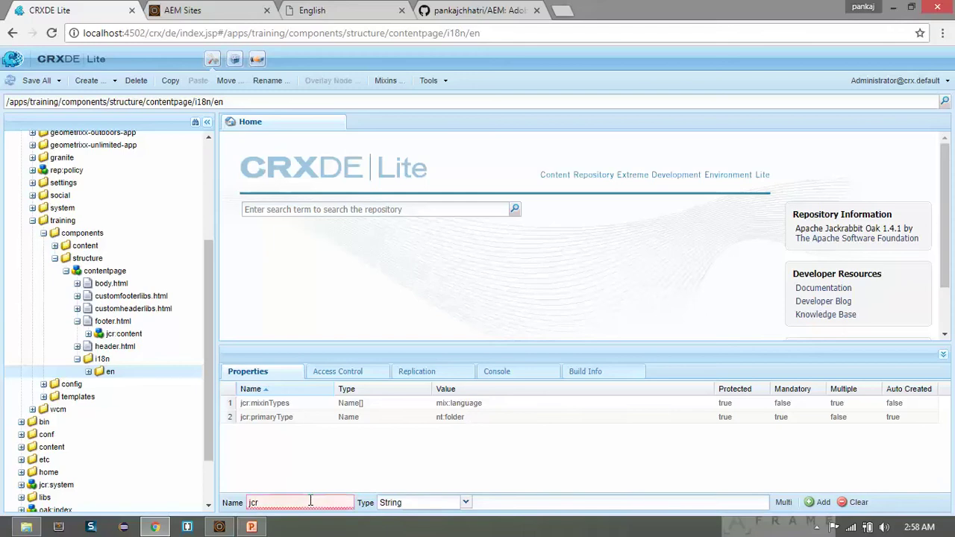
Step: Add a String property jcr:language with the value en to the en folder and save the changes
type(":language")
key("Tab")
key("Tab")
left_click(813, 504)
key("ctrl+s")
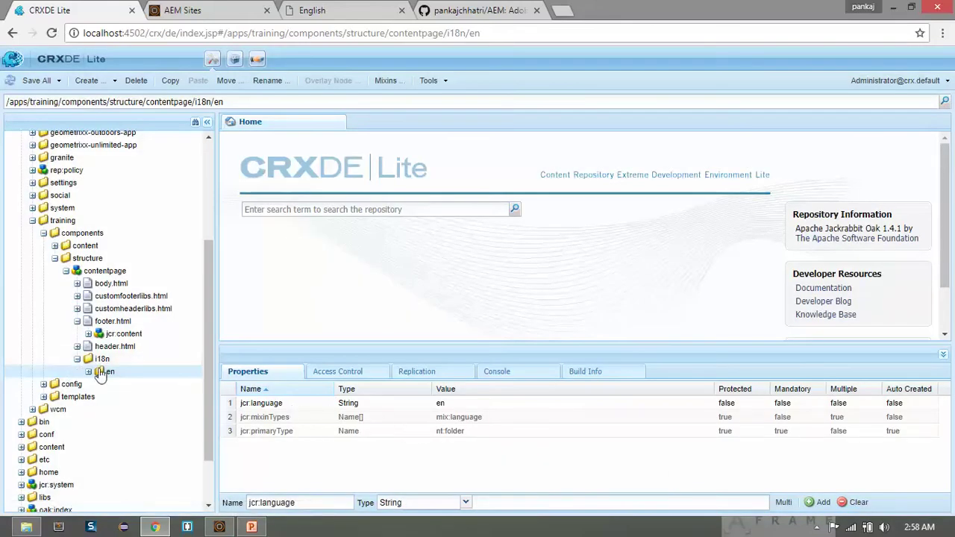
Step: Create a node named message of type sling:MessageEntry inside the en folder
right_click(110, 380)
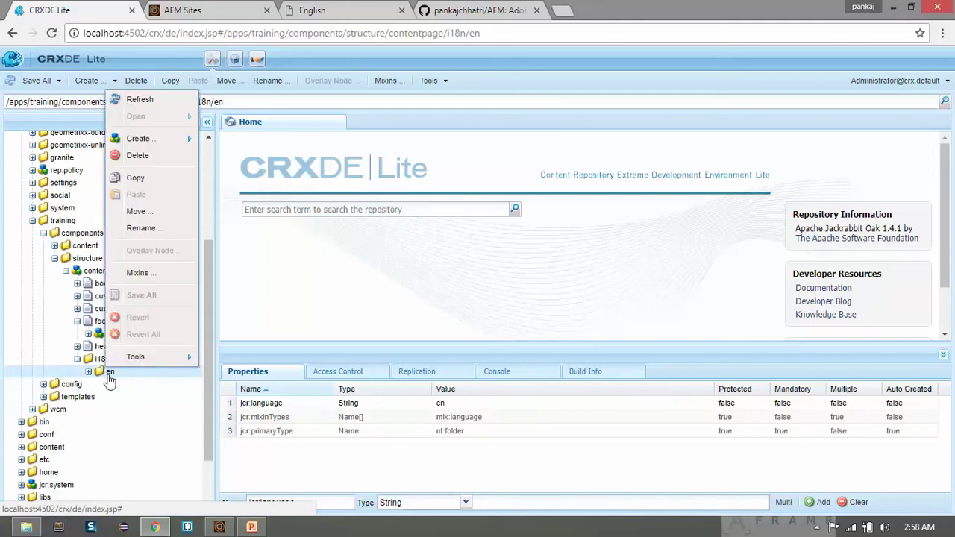
mouse_move(162, 149)
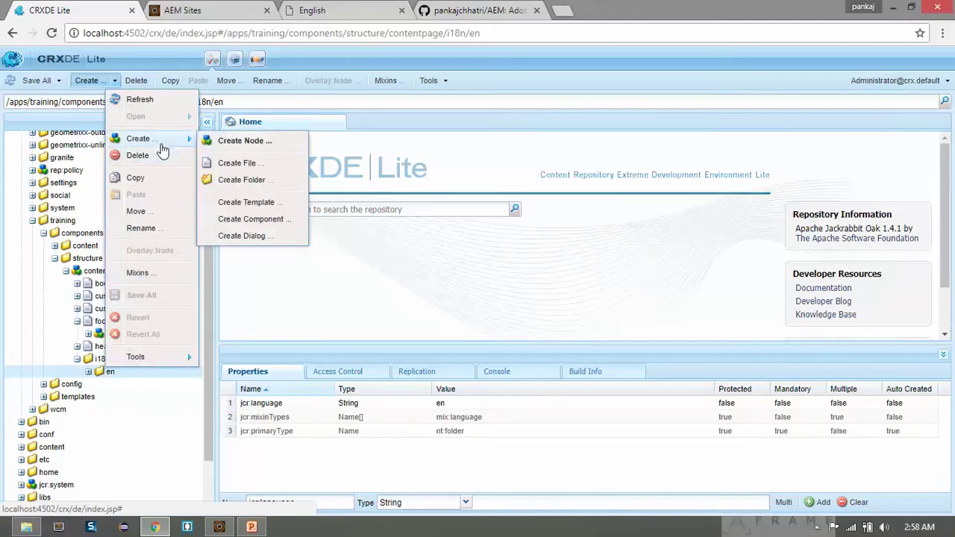
left_click(242, 142)
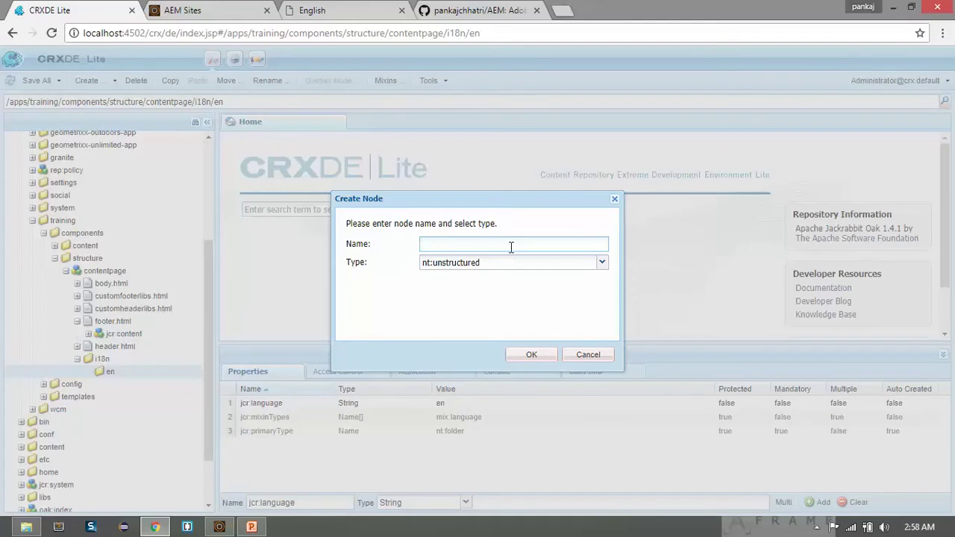
type("ssage")
left_click_drag(560, 259, 350, 248)
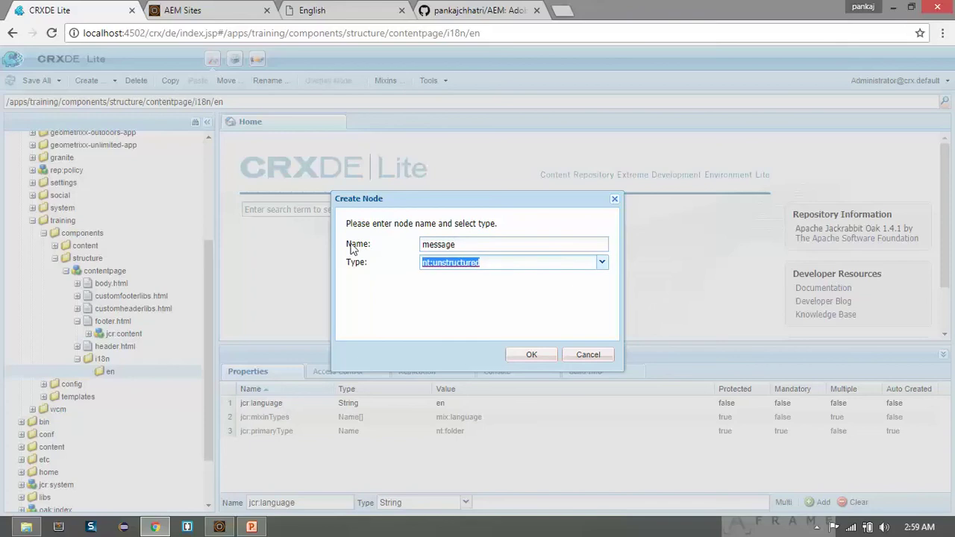
type("sling:me")
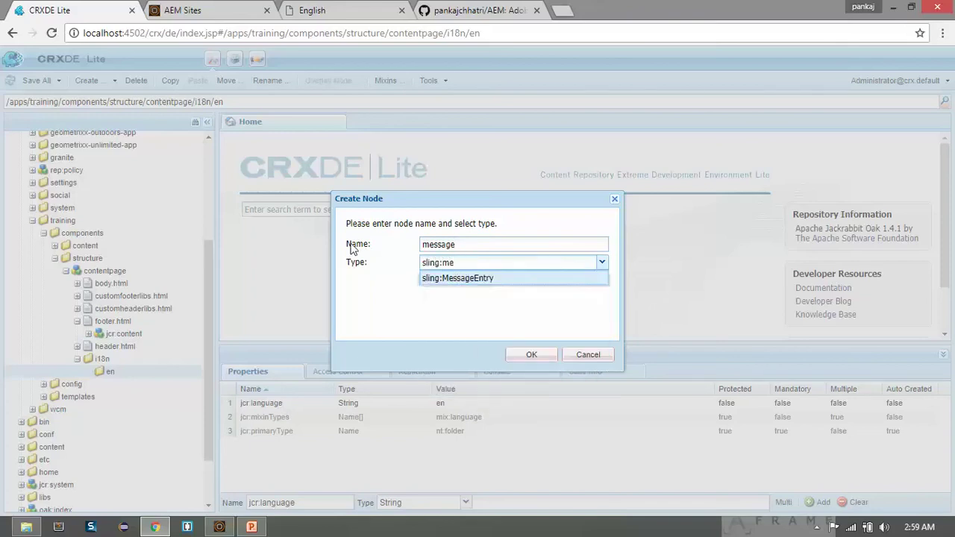
left_click(475, 279)
left_click(531, 355)
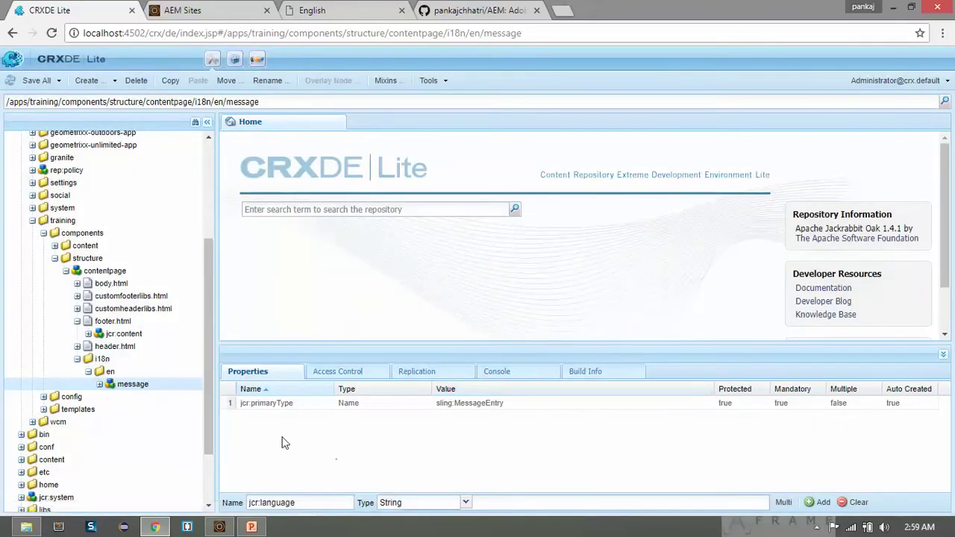
Step: Add a String property sling:key with the value copy to the message node and save the changes
left_click_drag(324, 501, 132, 493)
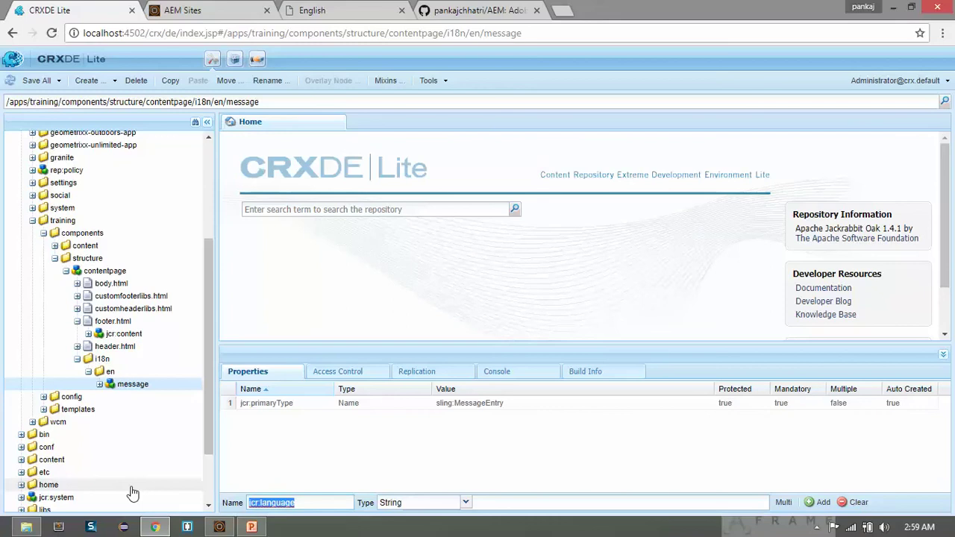
type("sling:key")
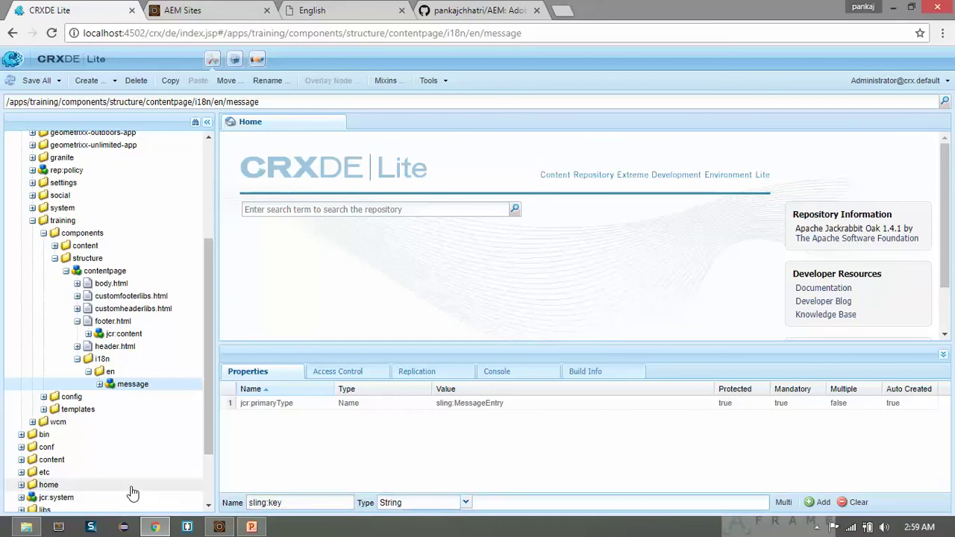
left_click(822, 503)
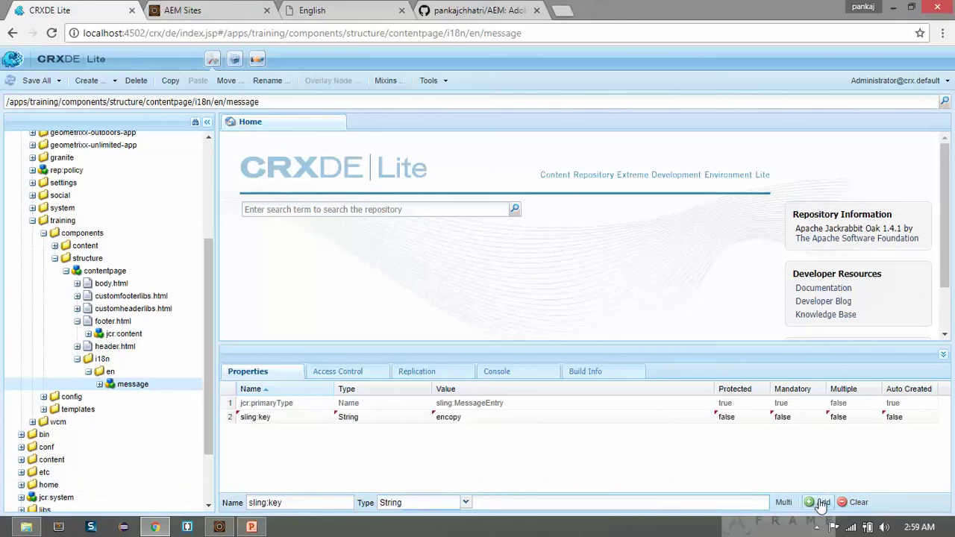
double_click(554, 418)
key("BackSpace")
key("BackSpace")
key("BackSpace")
key("BackSpace")
key("BackSpace")
key("BackSpace")
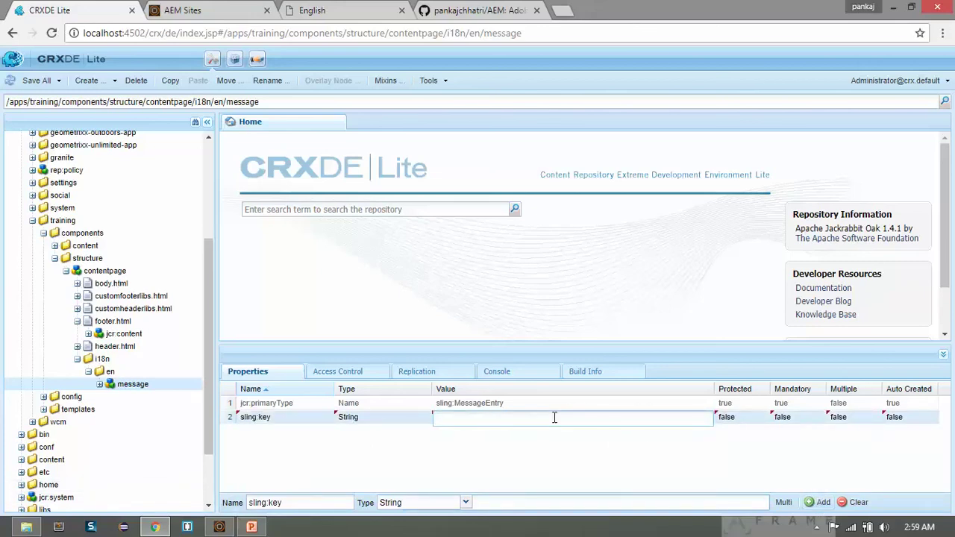
left_click(545, 447)
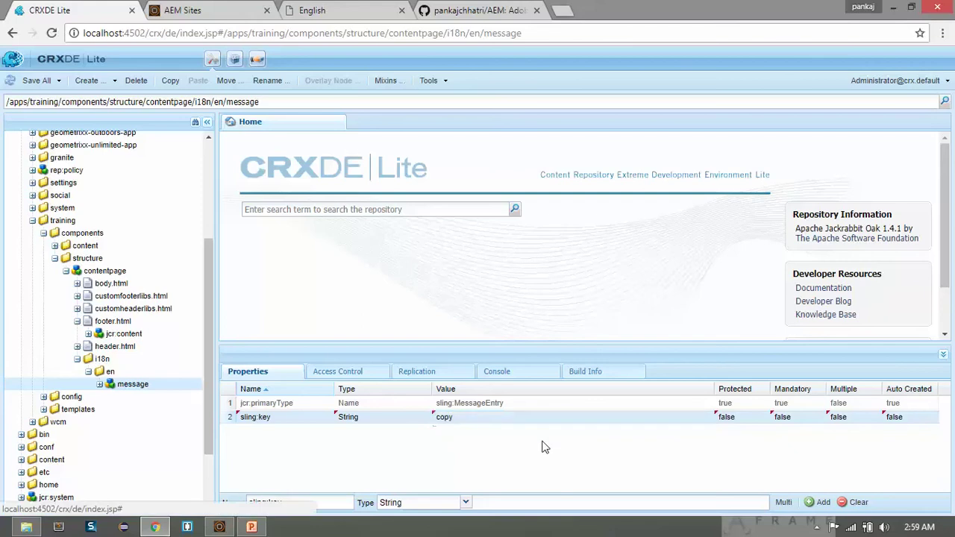
key("ctrl+s")
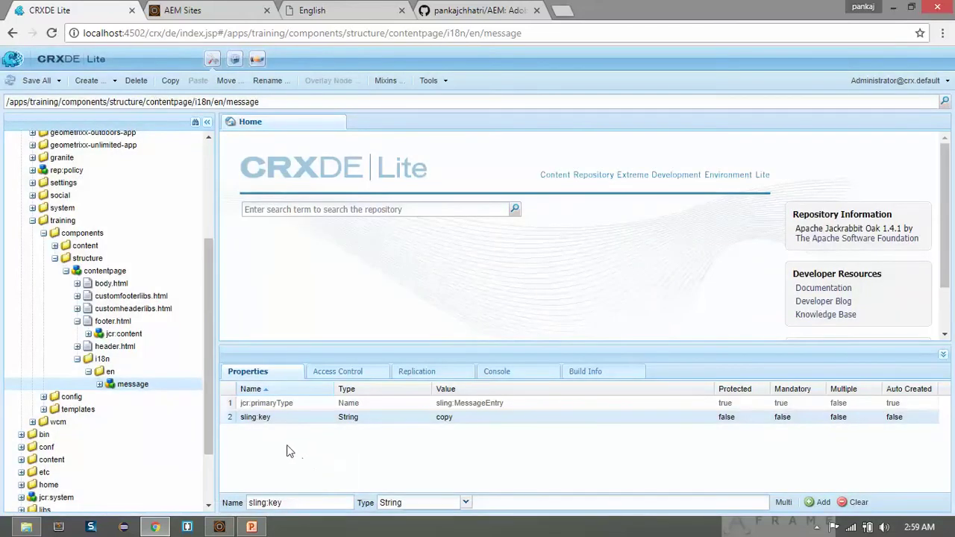
Step: Add a String property sling:message with the value "This is the copyright statement" to the message node and save the changes
left_click_drag(282, 504, 270, 504)
type("me")
type("stat")
type("emen")
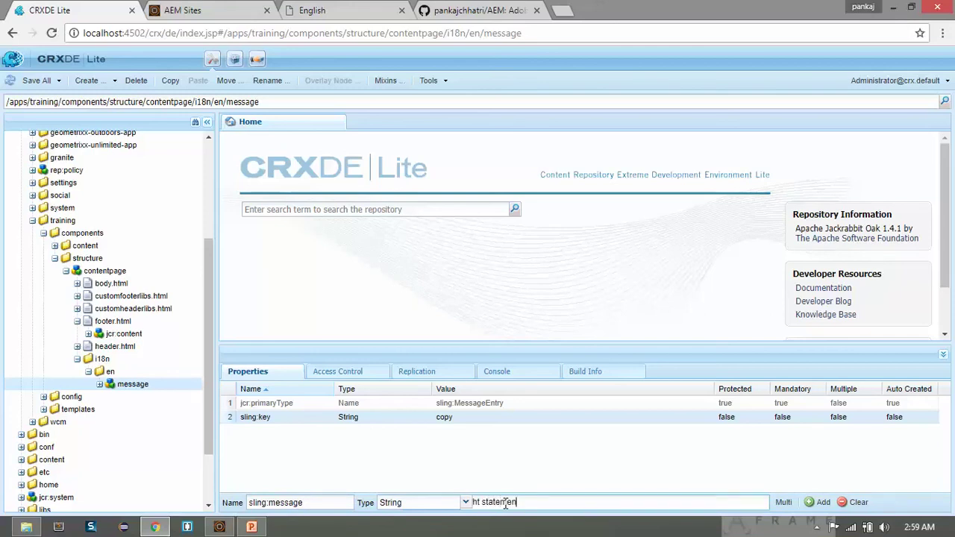
left_click_drag(215, 212, 153, 208)
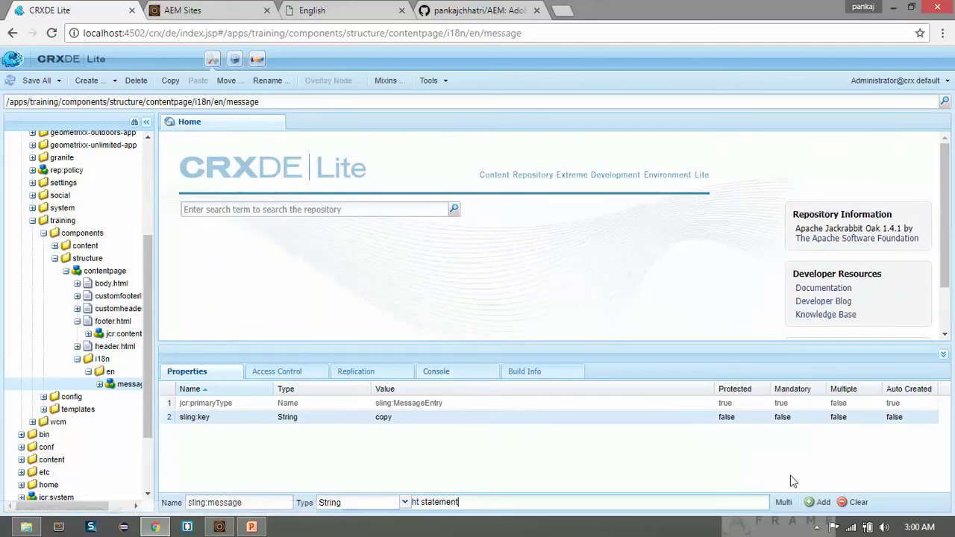
left_click(819, 502)
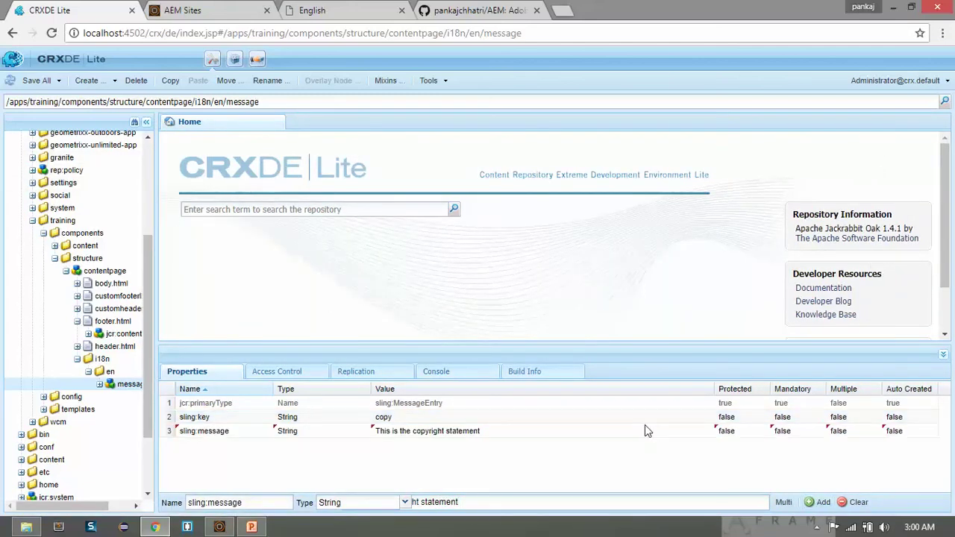
key("ctrl+s")
Step: Copy the en folder and paste the duplicate into the i18n folder
right_click(109, 373)
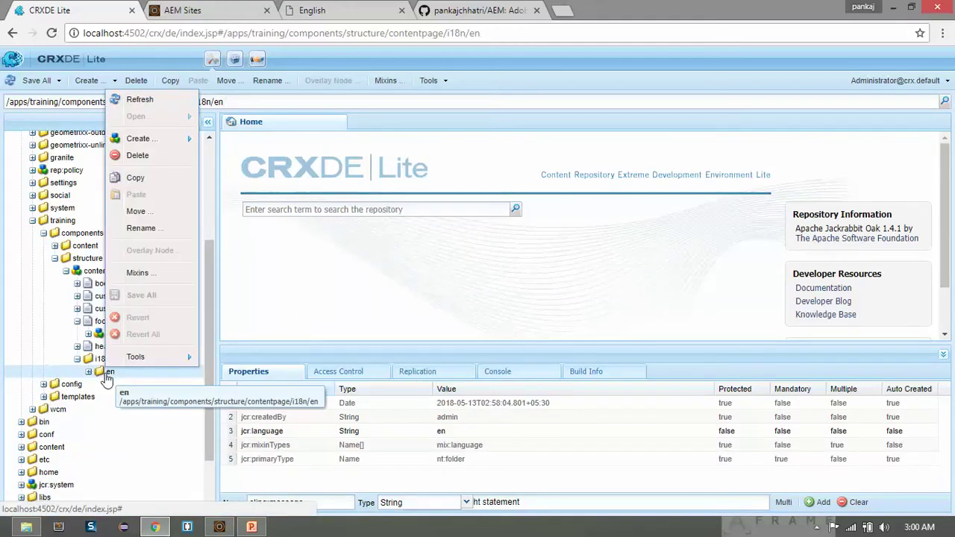
left_click(153, 183)
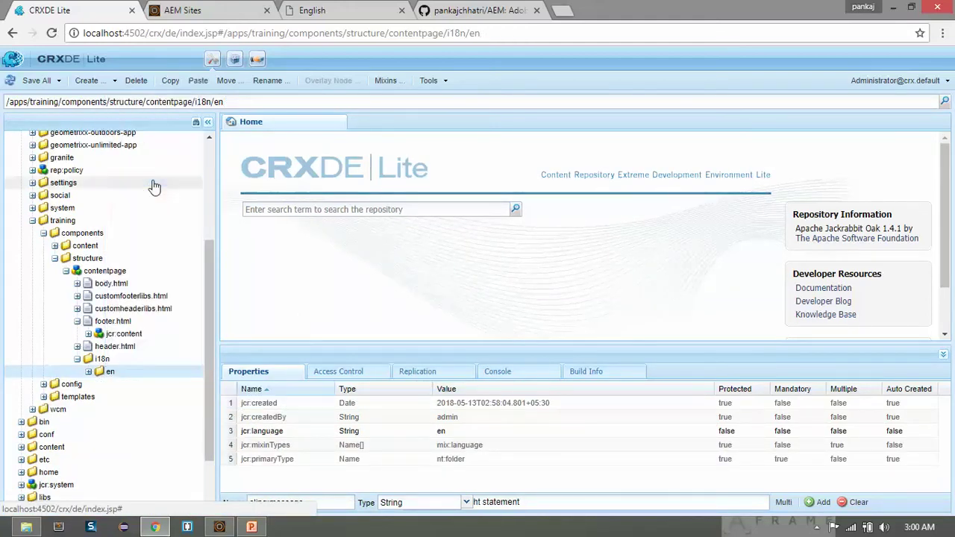
left_click(117, 362)
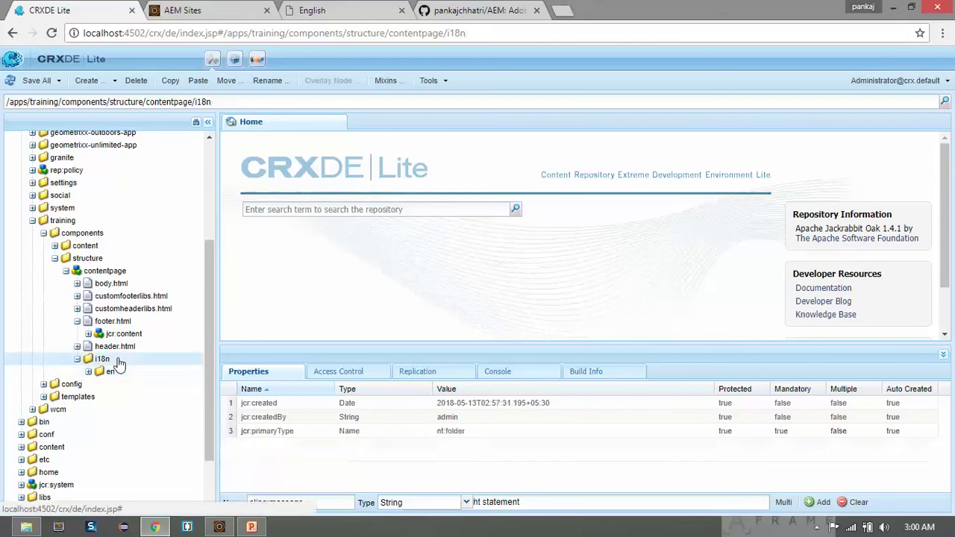
right_click(117, 362)
left_click(151, 187)
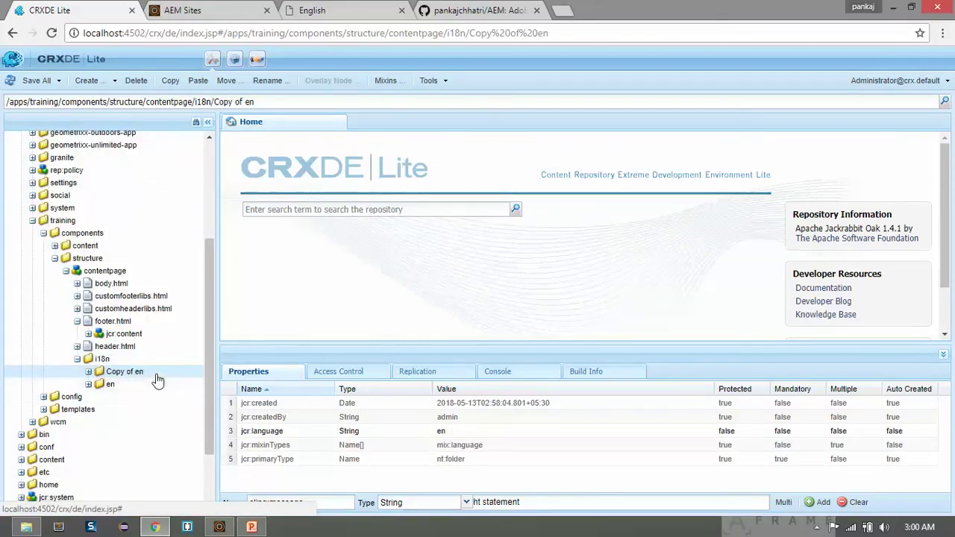
Step: Rename the duplicated language folder as fr
left_click(134, 372)
key("BackSpace")
key("BackSpace")
key("BackSpace")
key("BackSpace")
key("BackSpace")
key("BackSpace")
key("BackSpace")
key("BackSpace")
type("fr")
key("Return")
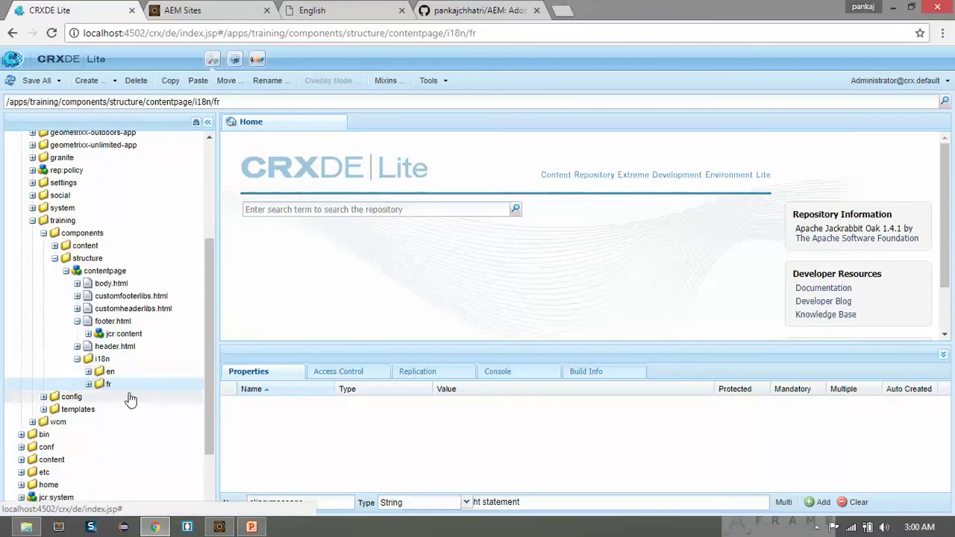
Step: Expand the en and fr folders, set the fr folder's jcr:language property to fr, and save the changes
double_click(123, 373)
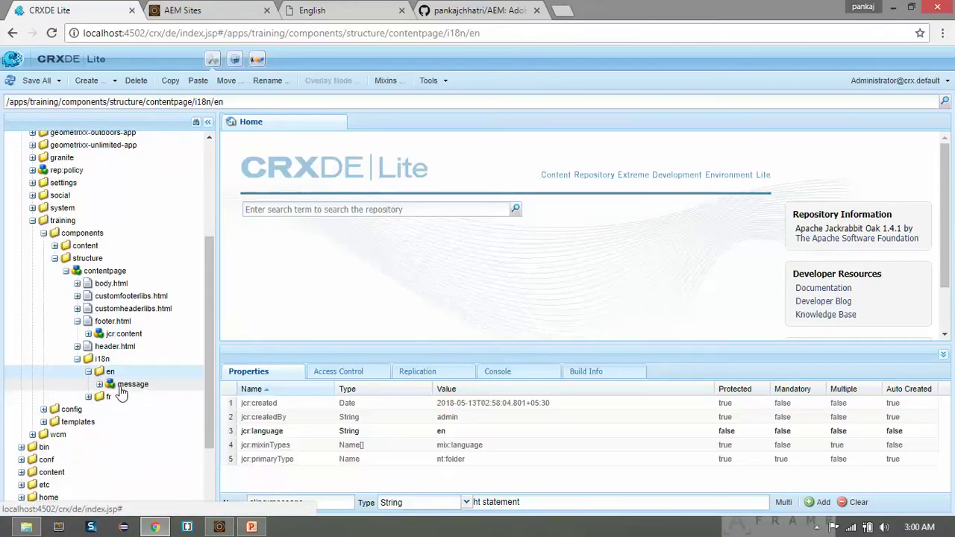
double_click(109, 397)
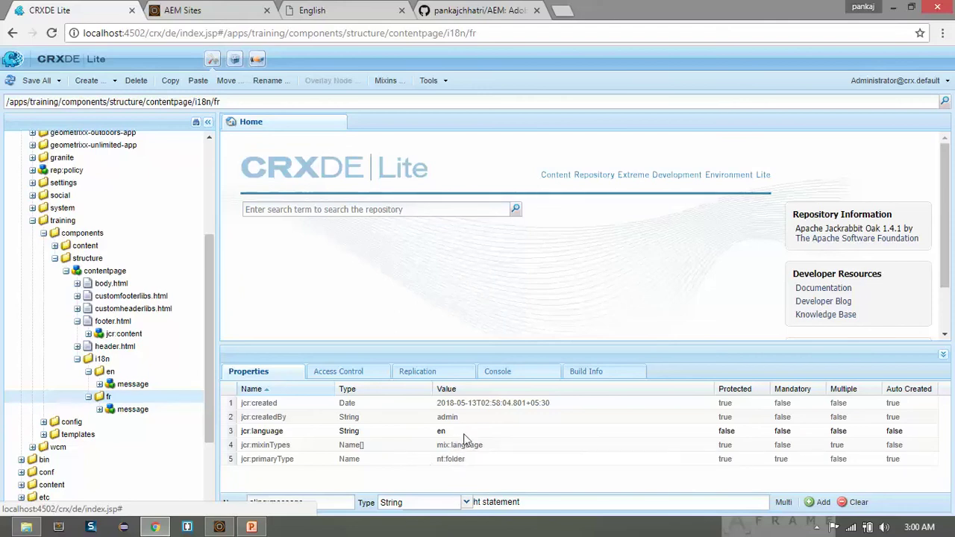
double_click(465, 432)
key("BackSpace")
key("BackSpace")
type("fr")
left_click(431, 489)
key("ctrl+s")
Step: Open the sling:message value of the message node under fr for editing and select its whole text
left_click(153, 415)
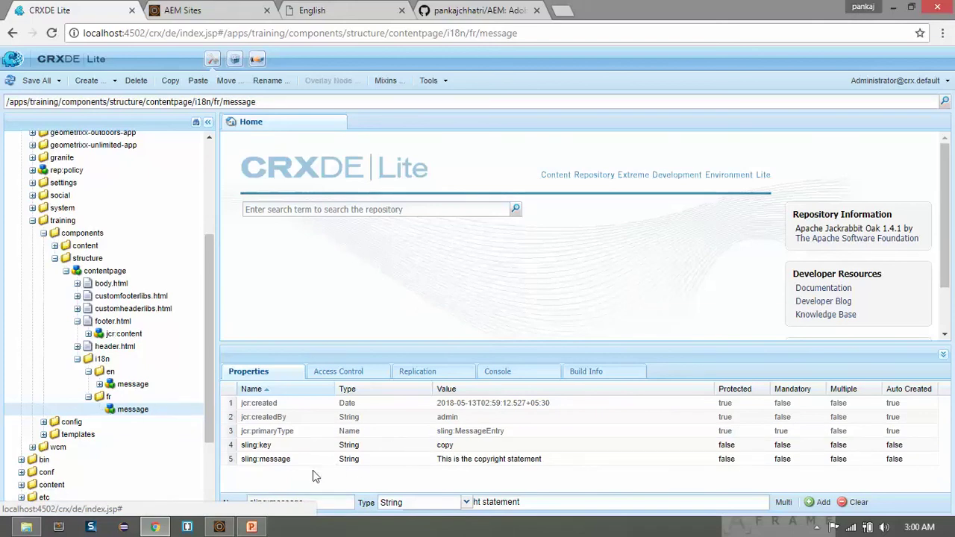
left_click(553, 465)
left_click(553, 465)
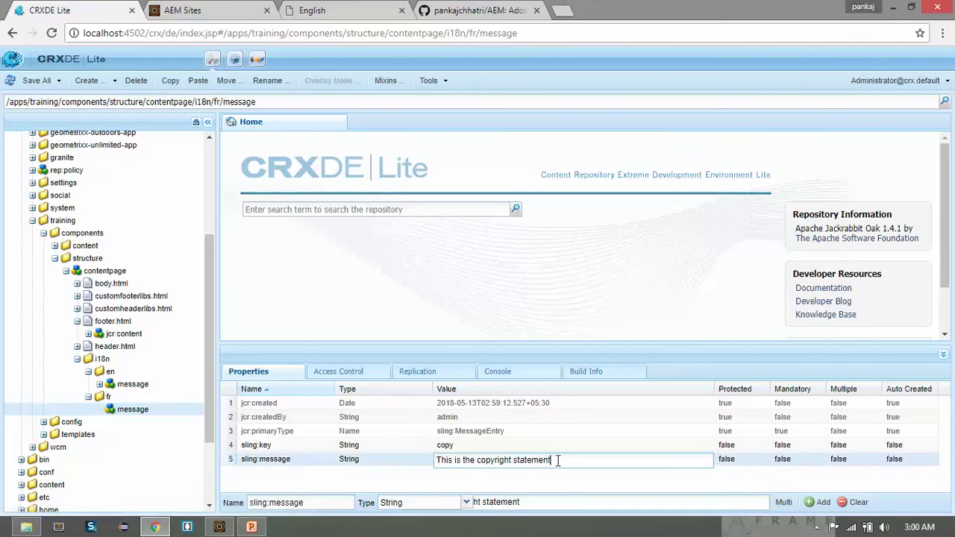
left_click_drag(554, 462, 422, 471)
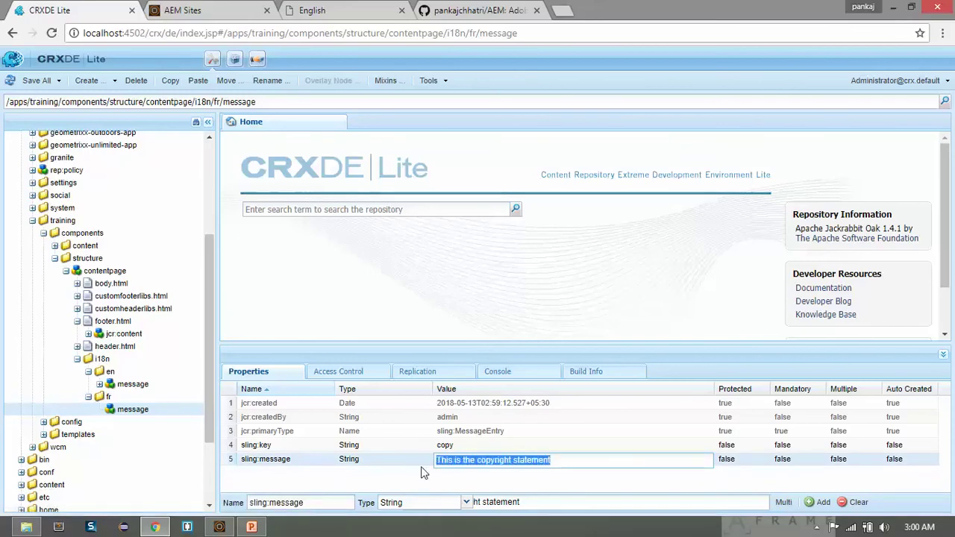
Step: Search the web for google translation in a new browser tab and set the translator's source language to English
left_click(561, 10)
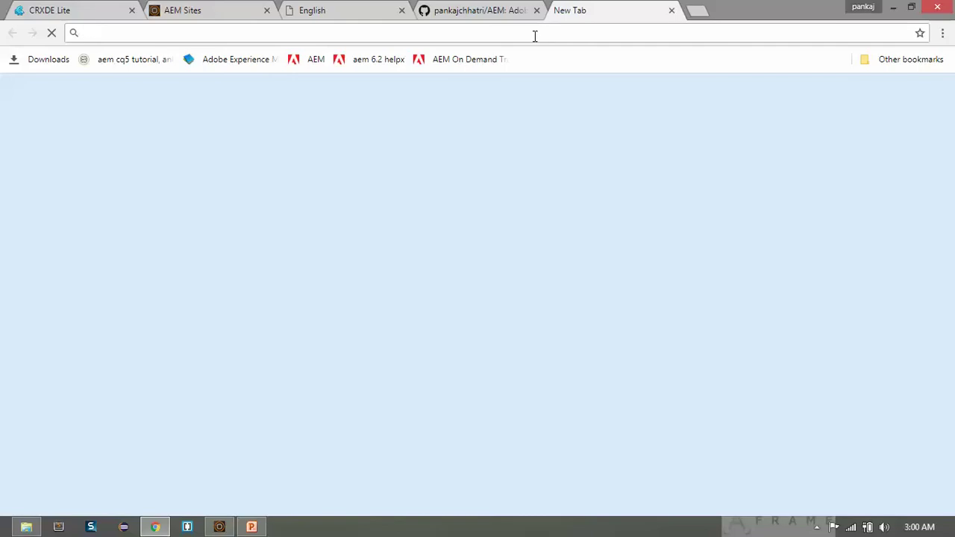
type("google translation")
key("Return")
left_click(189, 189)
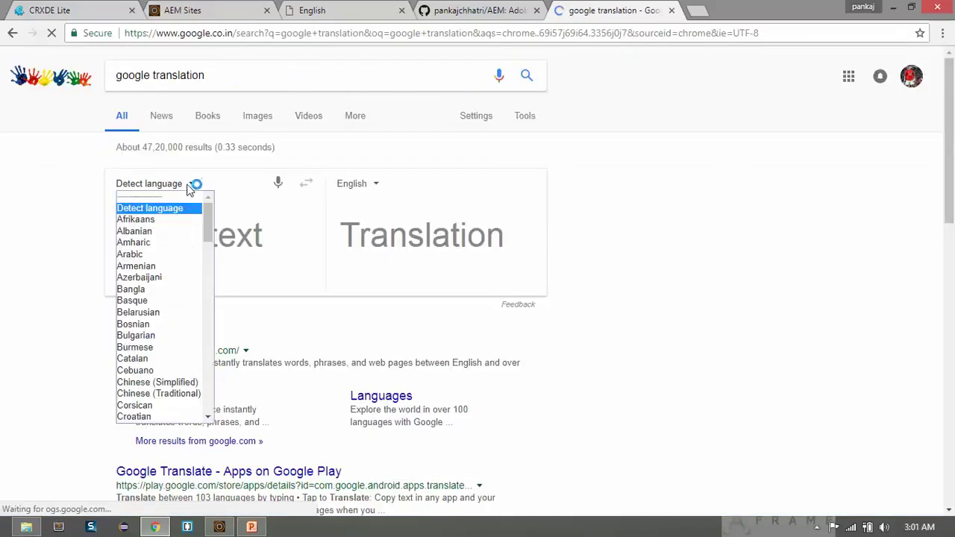
key("e")
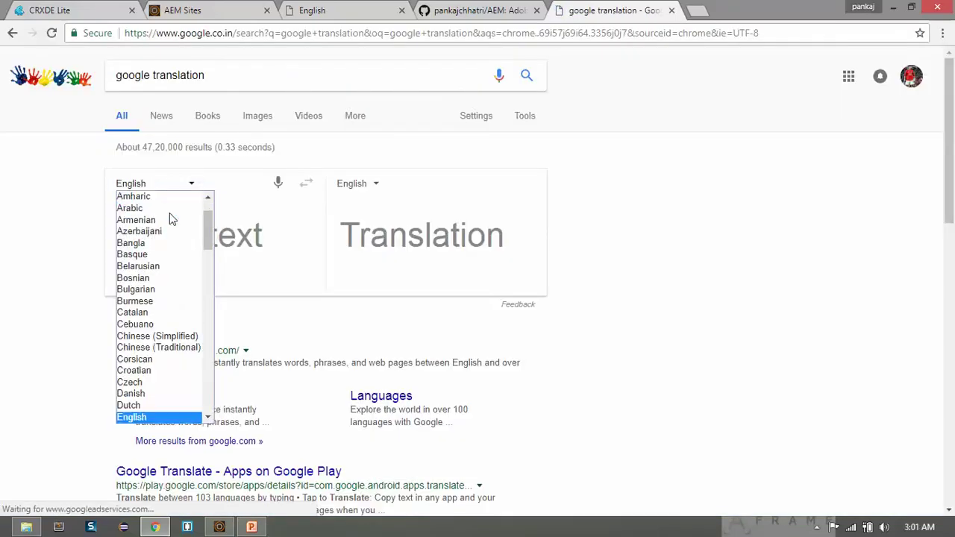
key("Return")
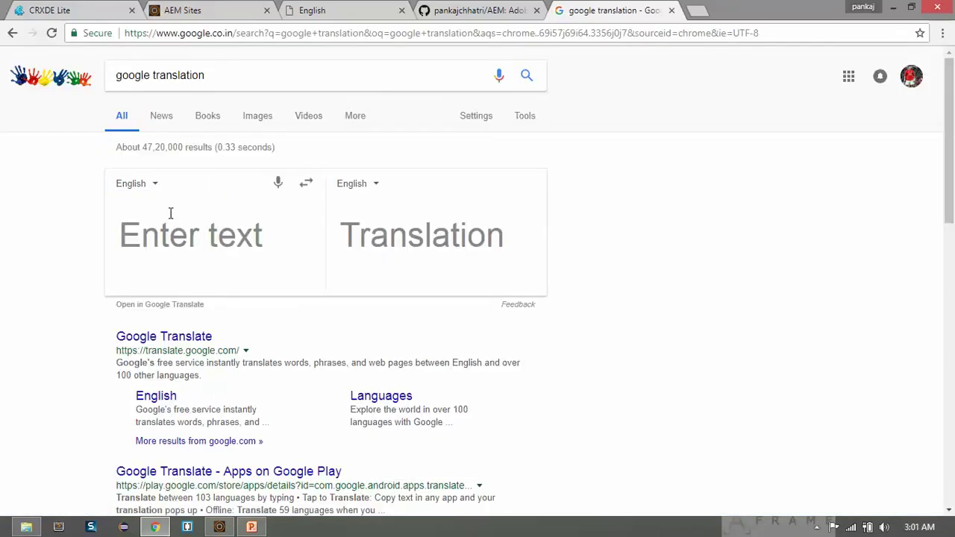
Step: Set the translator's target language to French, enter "This is the copyright statement" as the source text, and select the French translation
left_click(365, 186)
key("f")
key("f")
key("f")
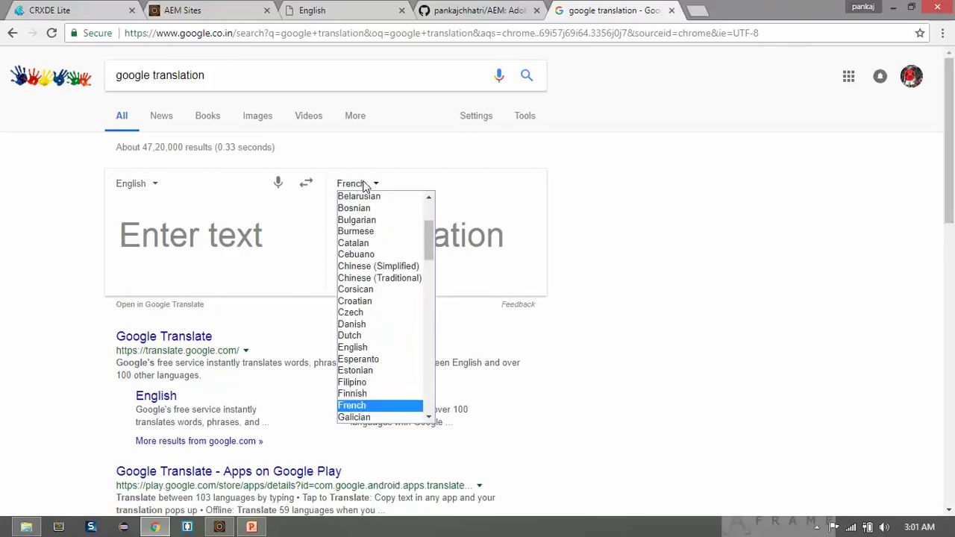
key("Return")
left_click(239, 250)
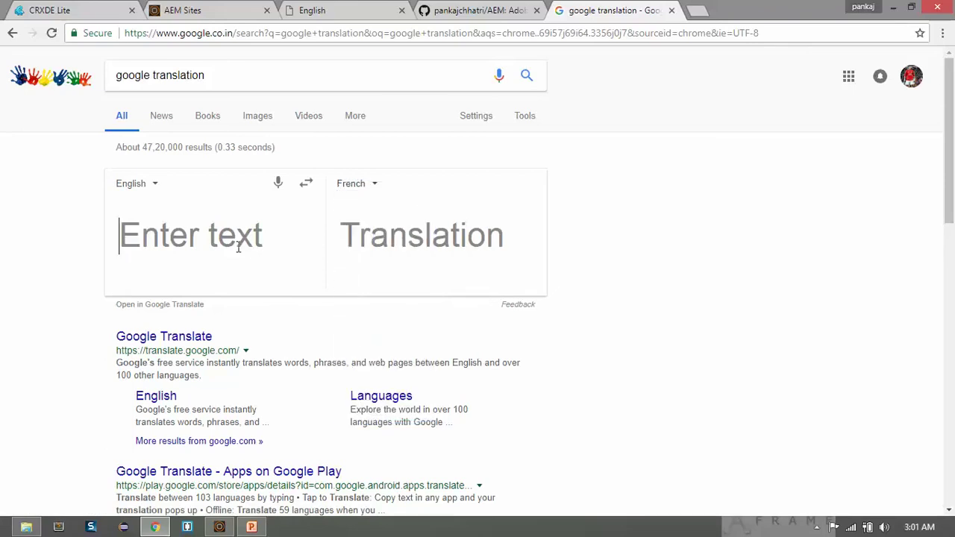
key("ctrl+v")
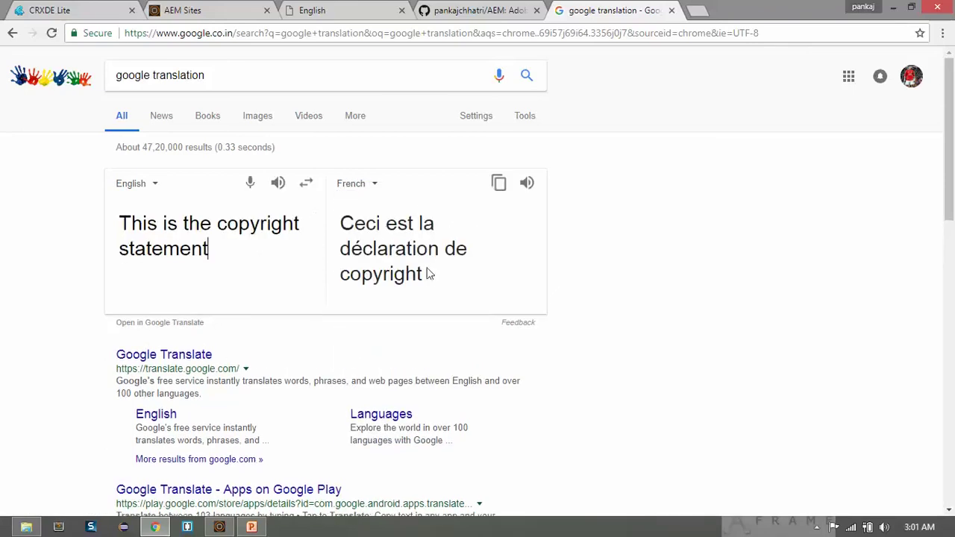
left_click_drag(426, 274, 341, 223)
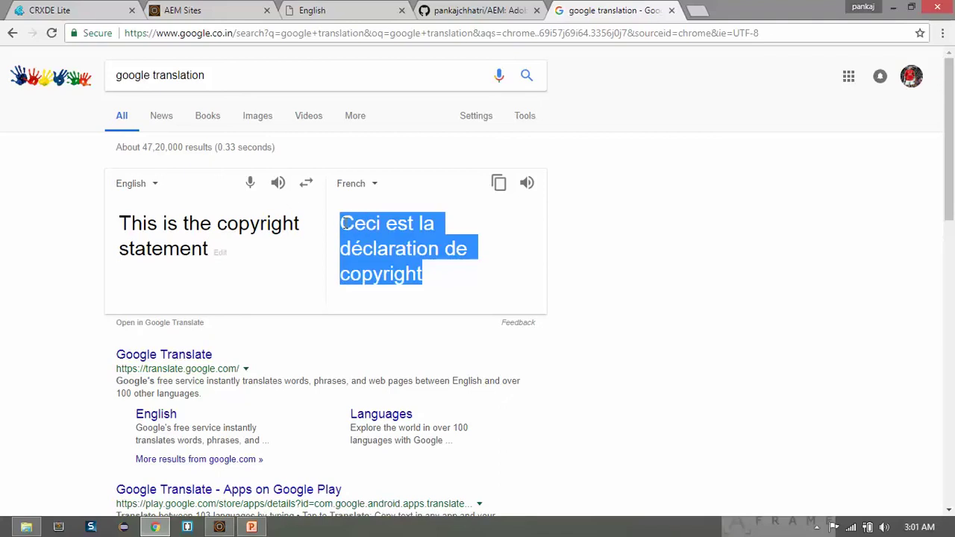
Step: Switch to CRXDE Lite and append "Ceci est la déclaration de copyright" to the fr message's sling:message value, then collapse the fr folder
left_click(320, 9)
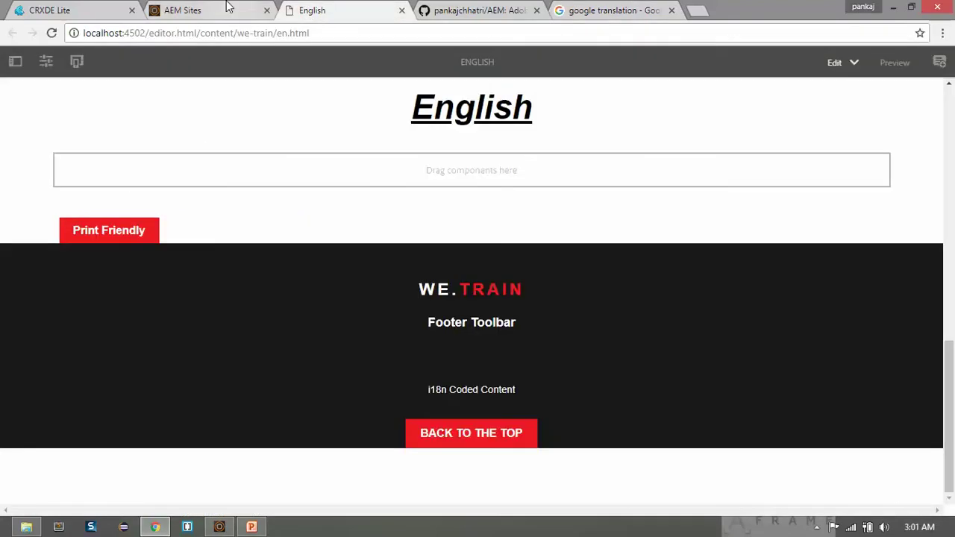
left_click(112, 8)
double_click(591, 462)
left_click(592, 462)
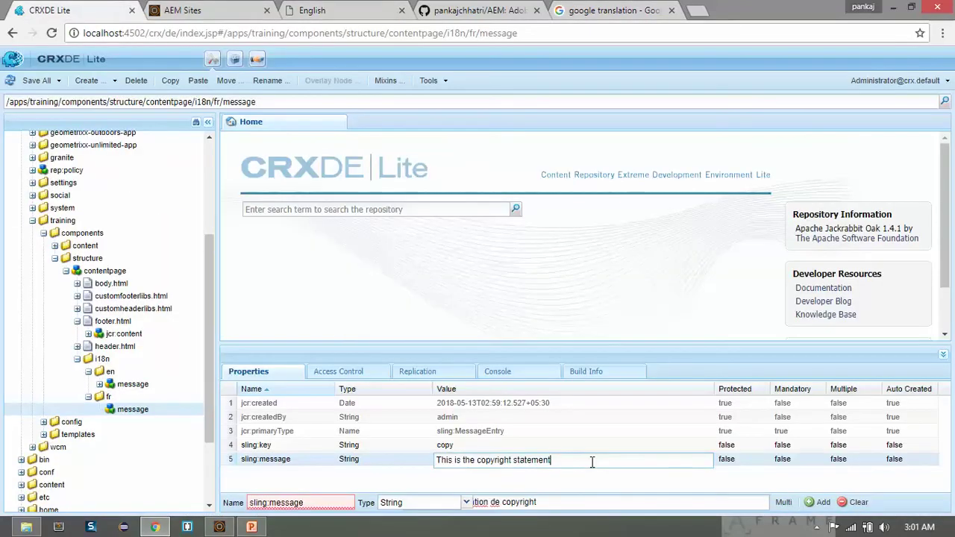
key("ctrl+v")
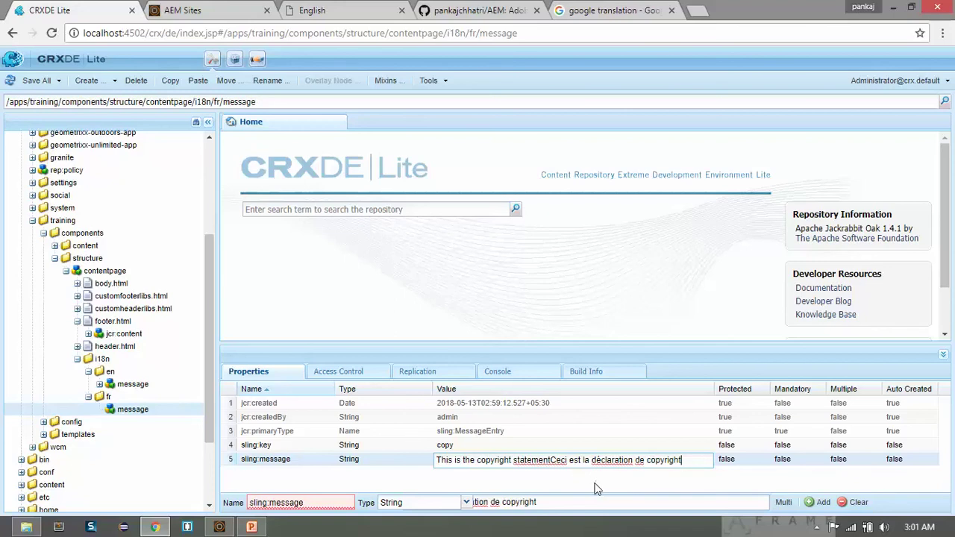
left_click(597, 488)
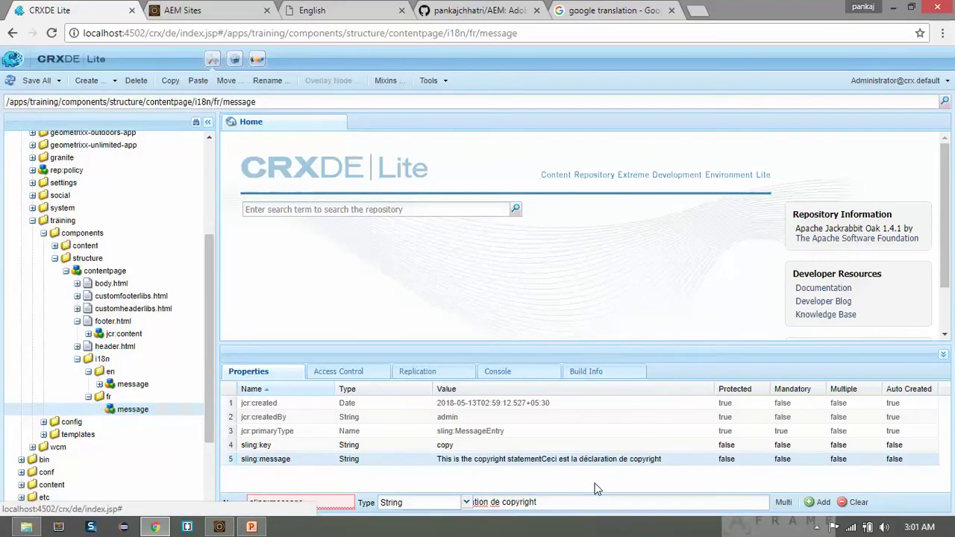
left_click(88, 398)
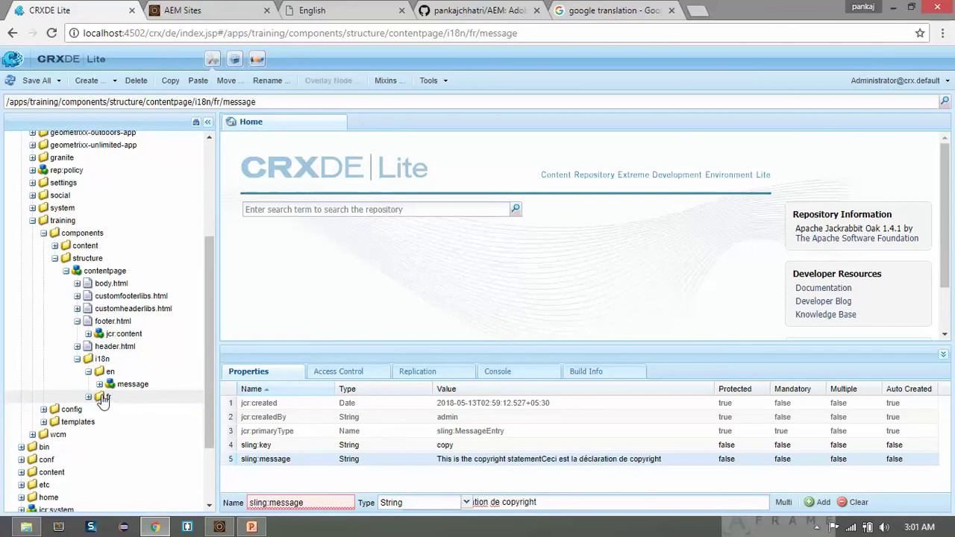
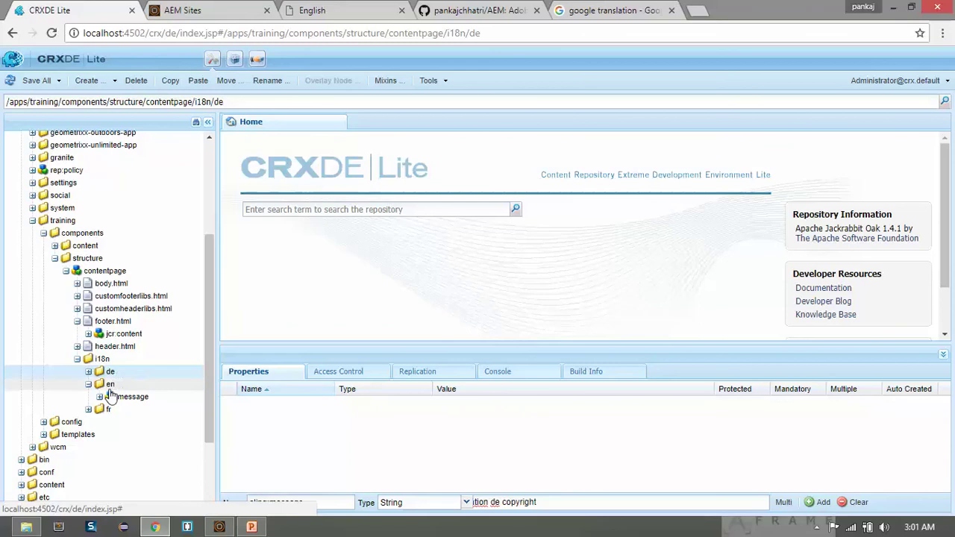
Step: Expand the de folder under i18n and set its jcr:language property to de
left_click(88, 372)
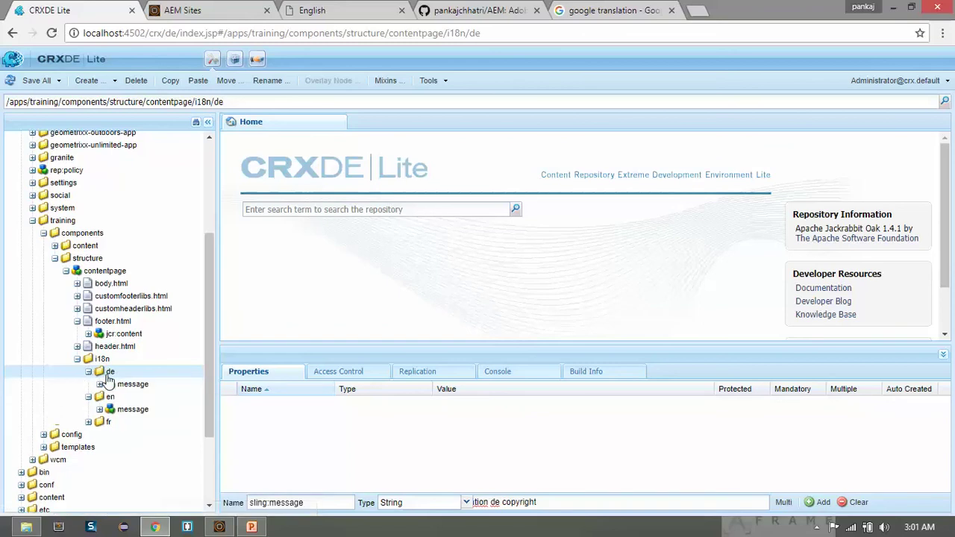
left_click(123, 383)
left_click(119, 374)
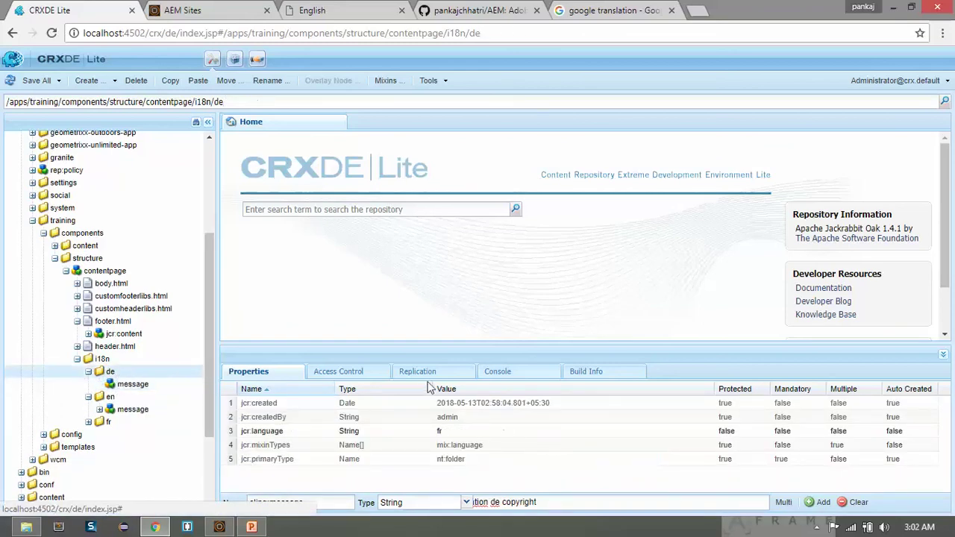
double_click(463, 432)
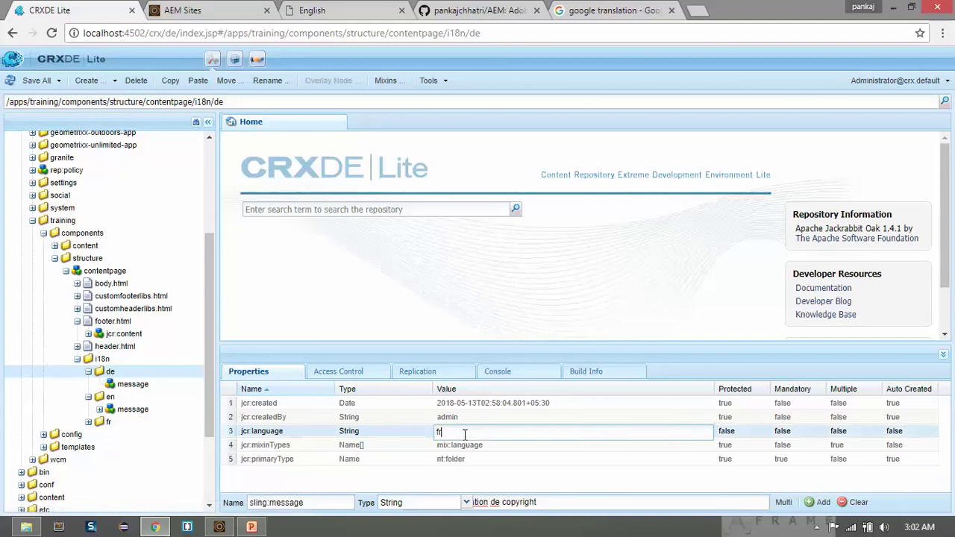
key("BackSpace")
type("de")
left_click(432, 478)
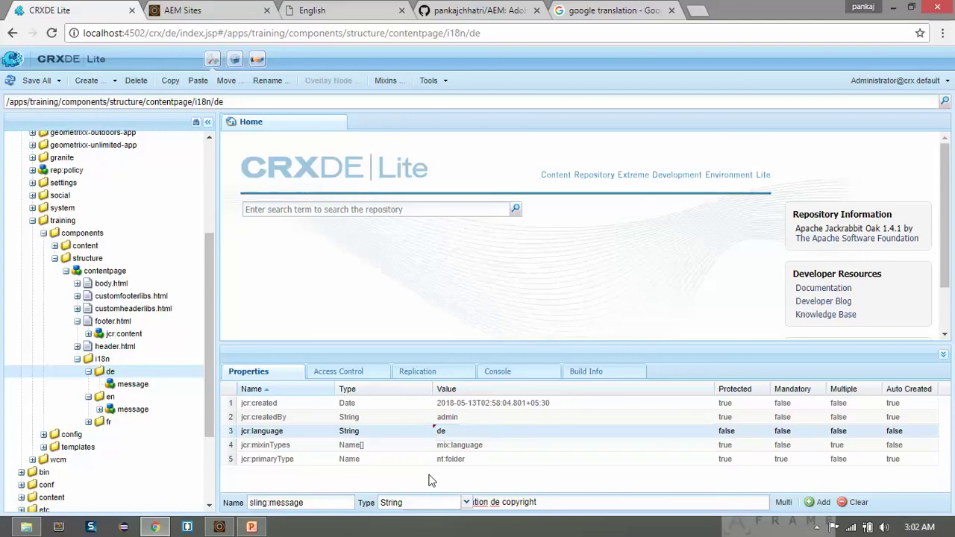
Step: Remove the English text from the fr message's sling:message value, leaving "Ceci est la déclaration de copyright", and save the changes
left_click(136, 384)
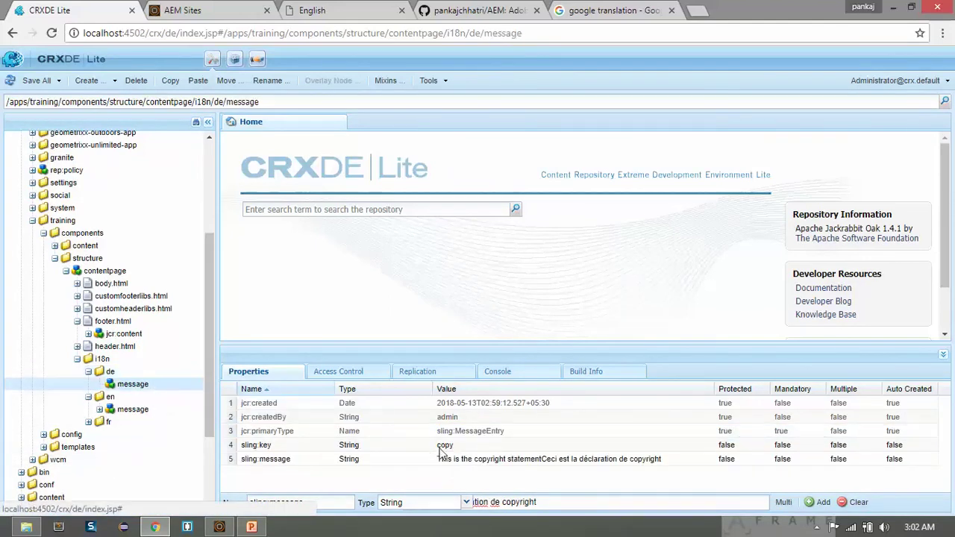
left_click(542, 463)
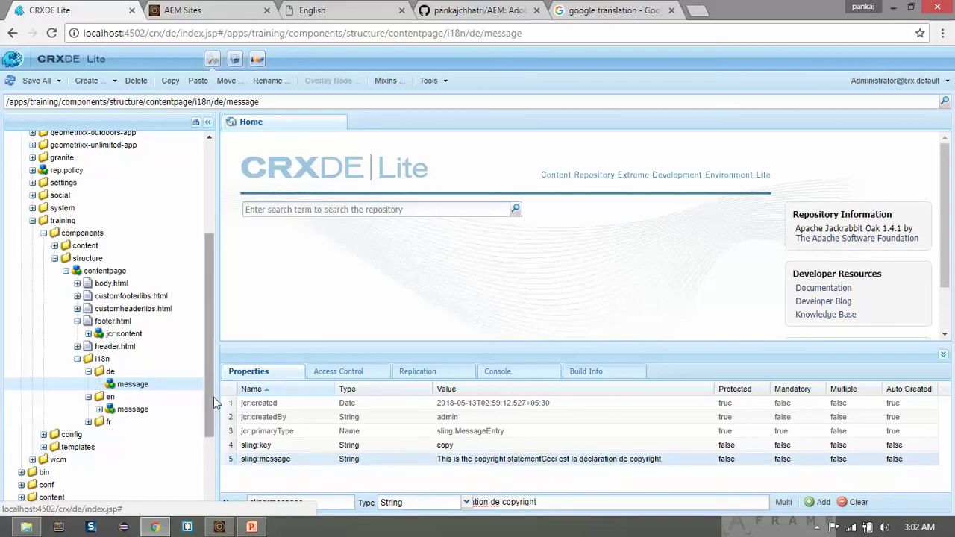
double_click(133, 423)
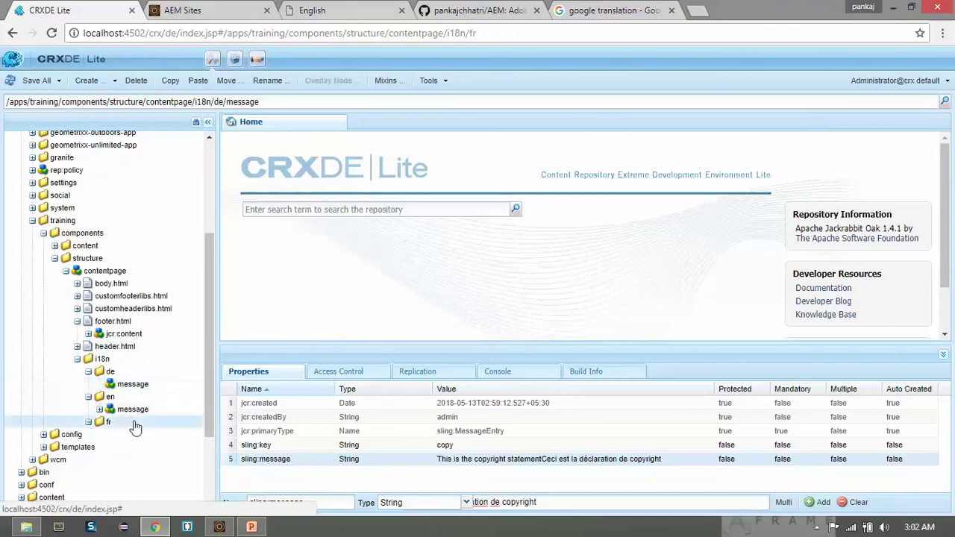
left_click(142, 436)
double_click(512, 463)
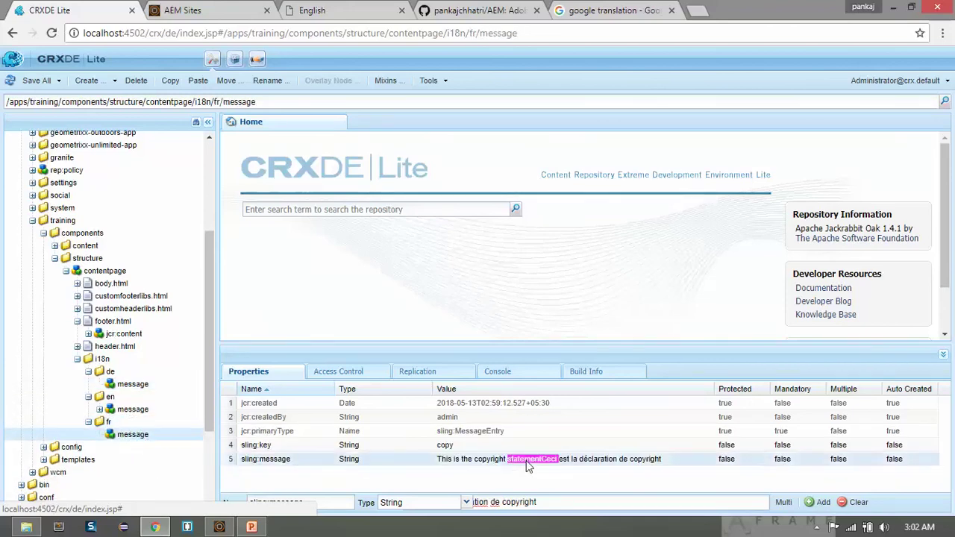
key("shift+Home")
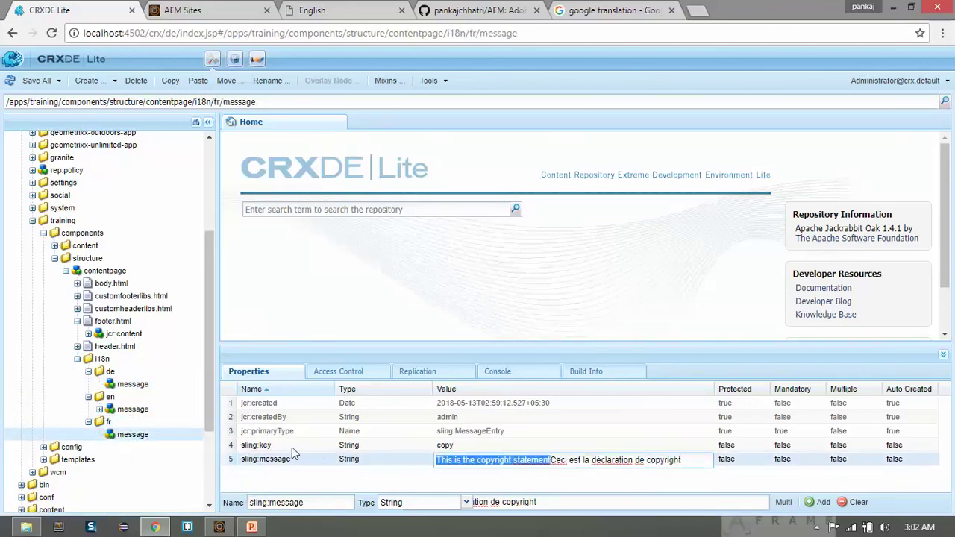
key("BackSpace")
key("Return")
key("ctrl+s")
Step: Open the sling:message value of the message node under de for editing and select its English part
left_click(148, 385)
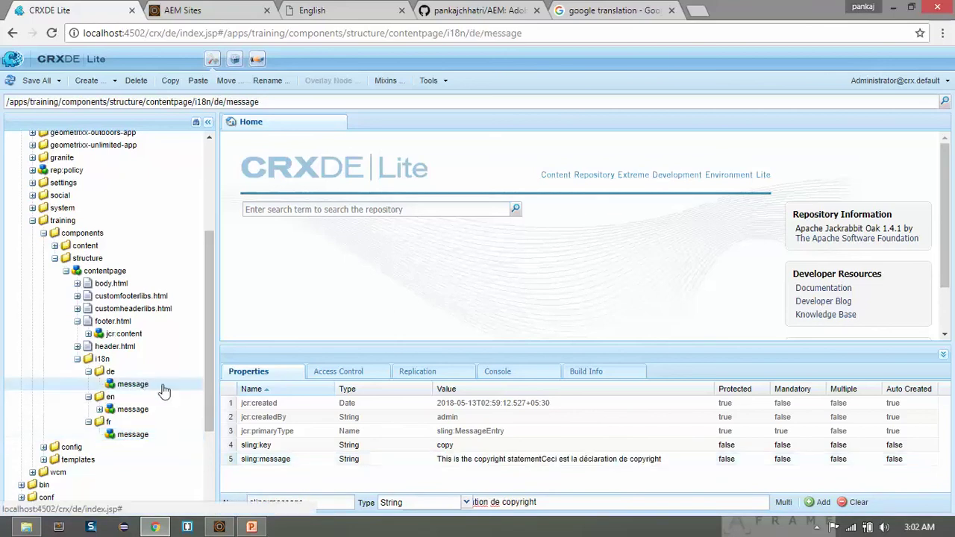
double_click(543, 462)
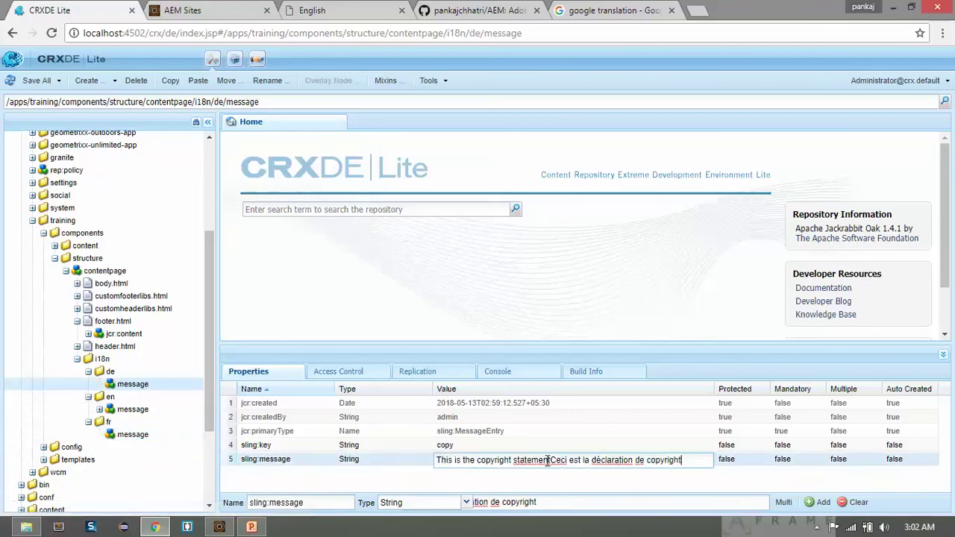
key("shift+Home")
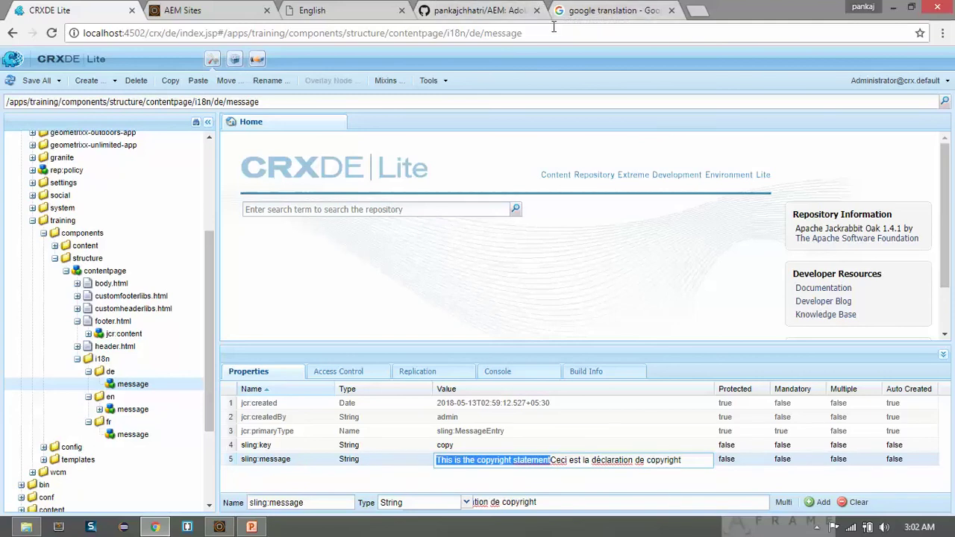
Step: Switch to the translator, set its target language to German, and copy the German translation of the copyright statement
left_click(600, 9)
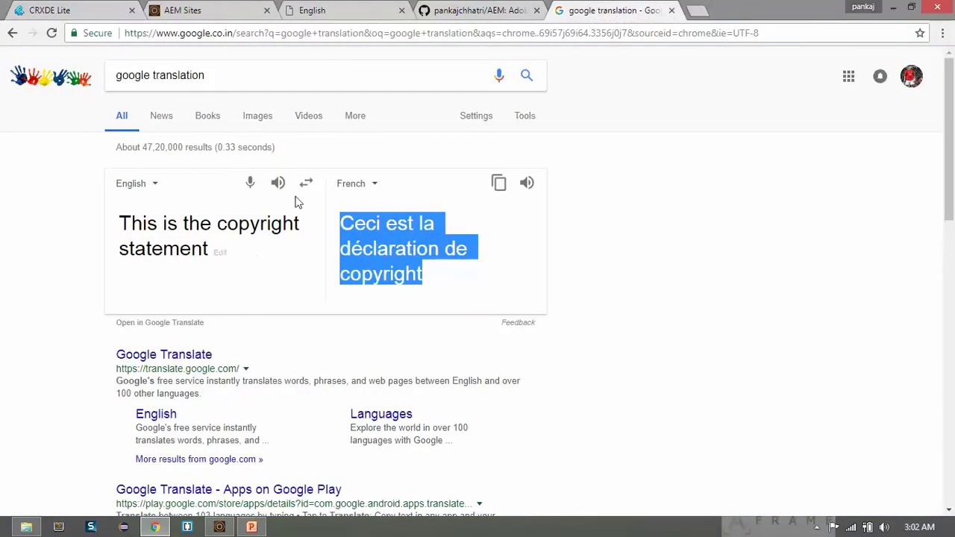
left_click(370, 186)
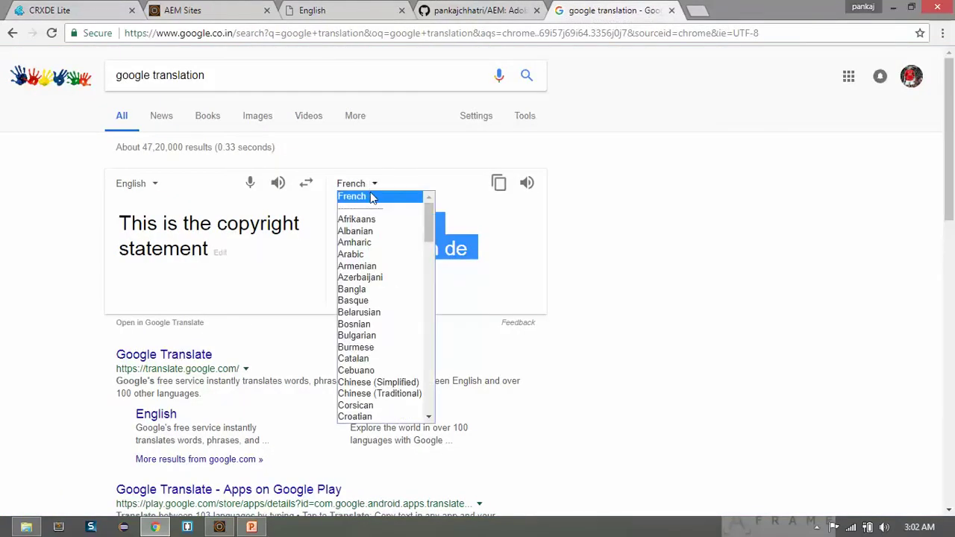
key("g")
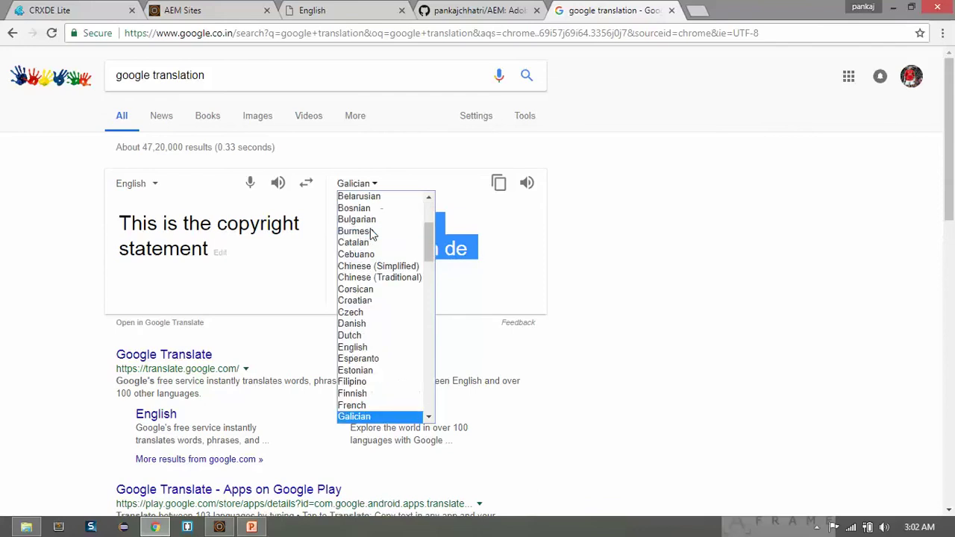
key("e")
key("r")
key("Return")
left_click_drag(505, 252, 338, 224)
left_click_drag(521, 254, 341, 223)
key("ctrl+c")
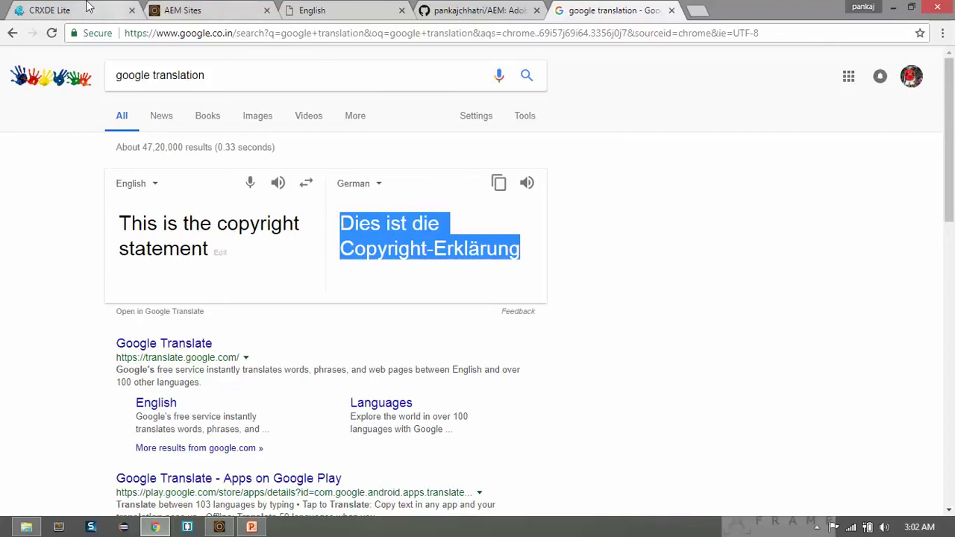
Step: Return to CRXDE Lite and replace the de message's sling:message value with "Dies ist die Copyright-Erklärung"
left_click(60, 10)
double_click(625, 459)
key("ctrl+a")
key("ctrl+v")
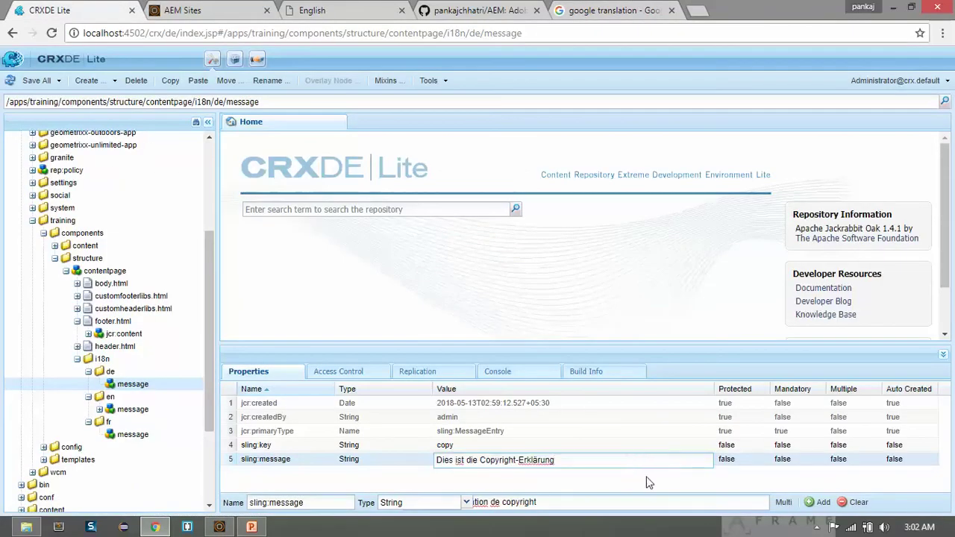
key("Return")
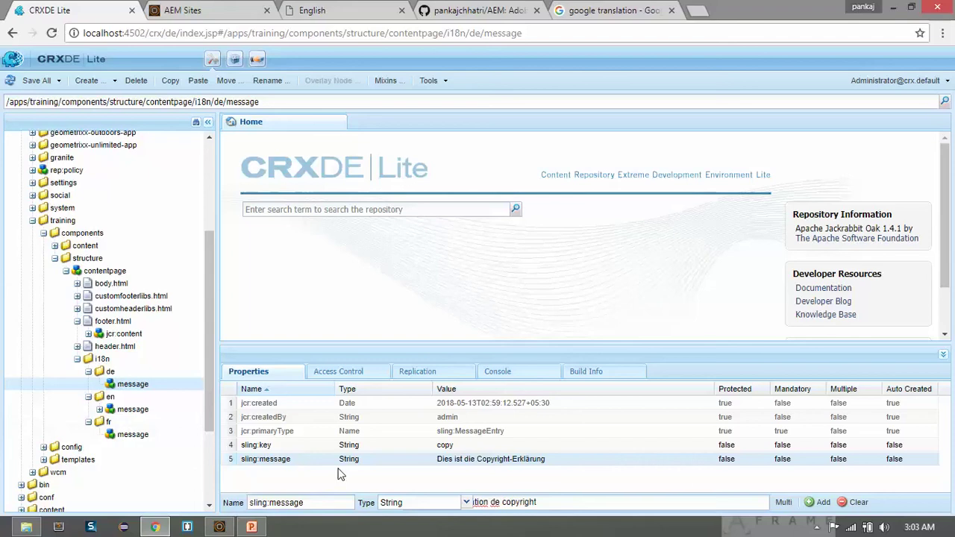
Step: Open contentpage's footer.html in an enlarged code editor and delete all of its code
double_click(153, 326)
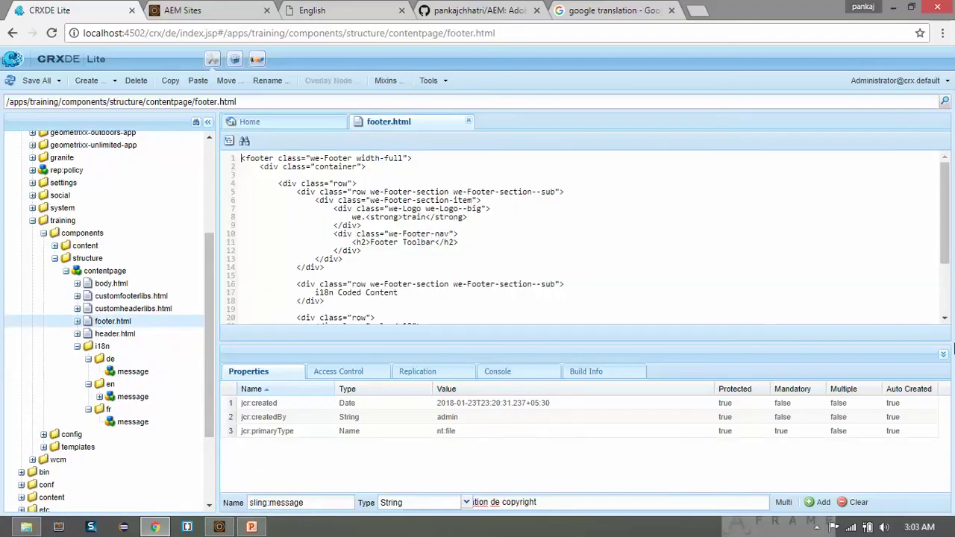
left_click(944, 355)
left_click(696, 313)
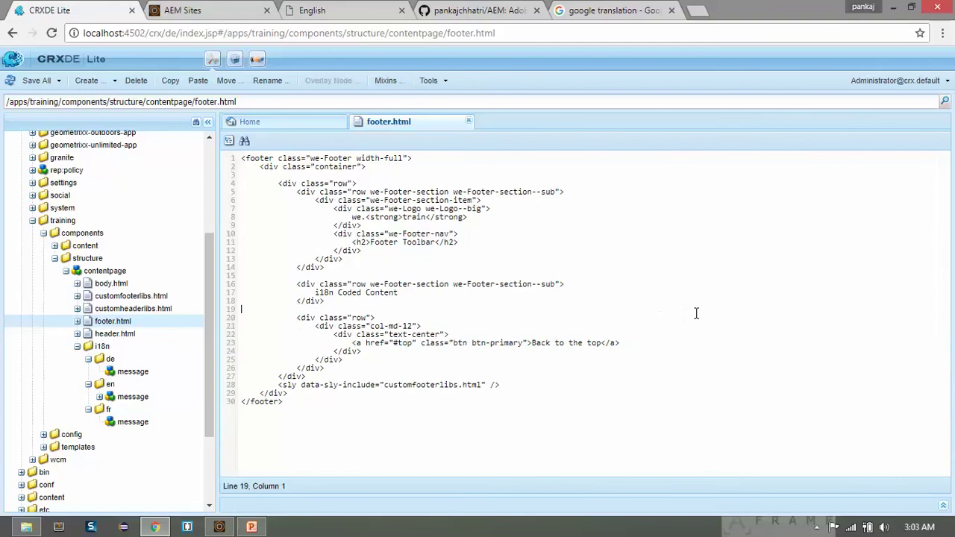
key("ctrl+a")
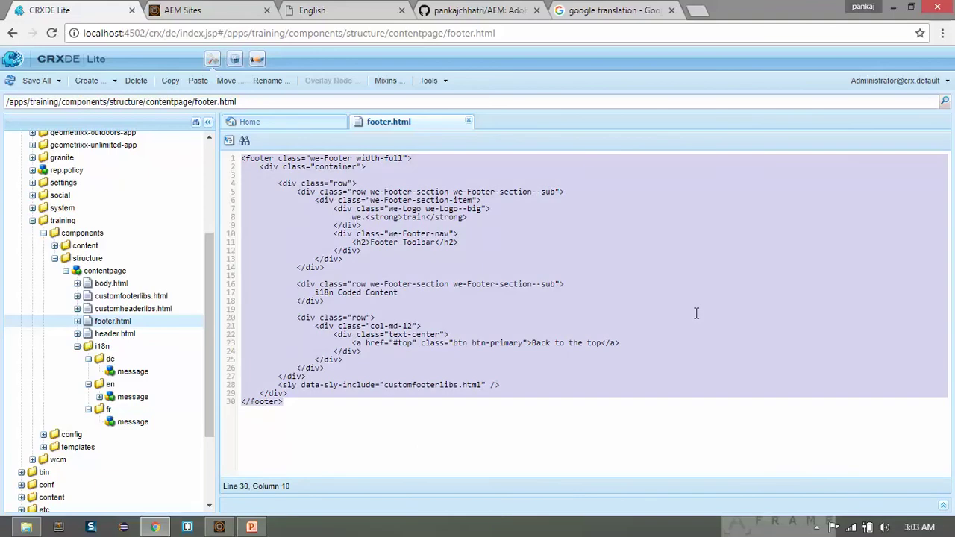
key("Delete")
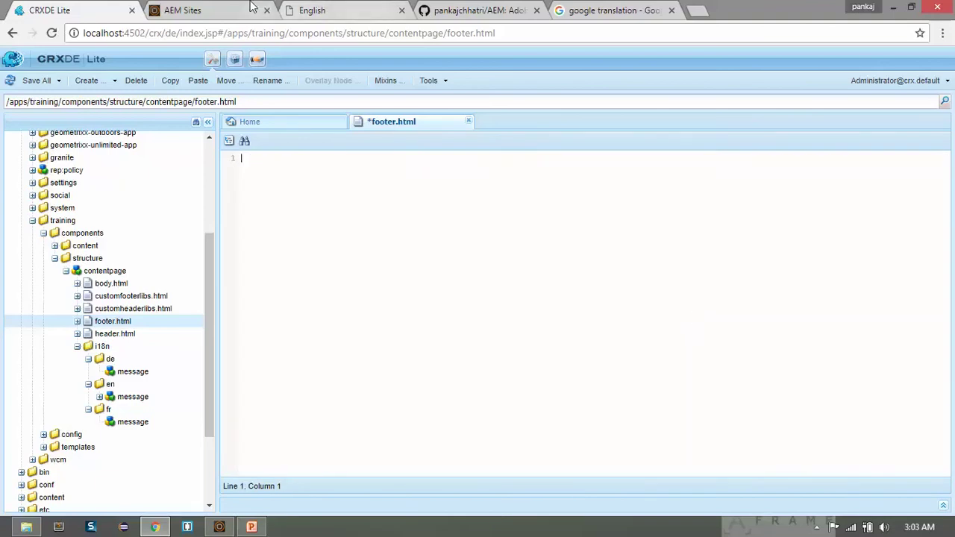
Step: Switch to the GitHub page of the AEM repository and select its whole web address
left_click(477, 10)
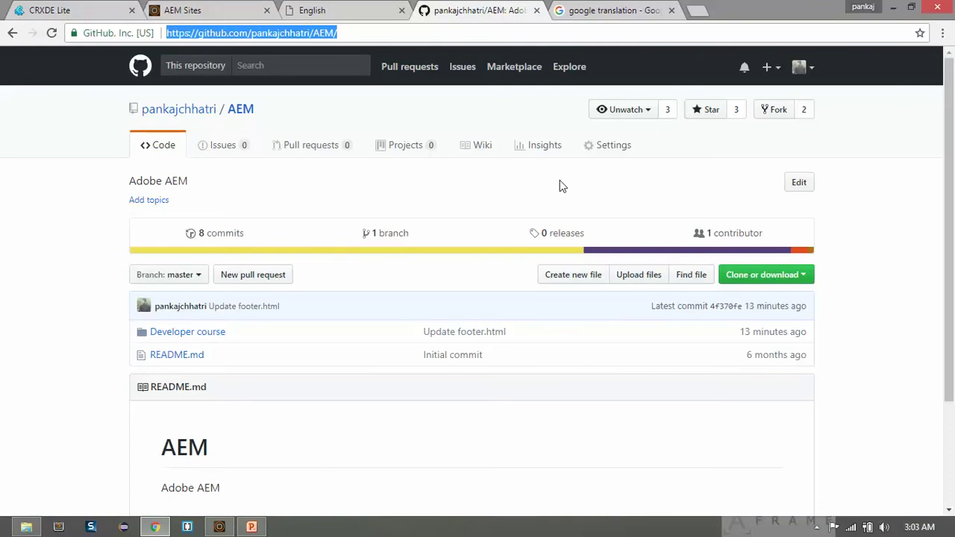
left_click(404, 28)
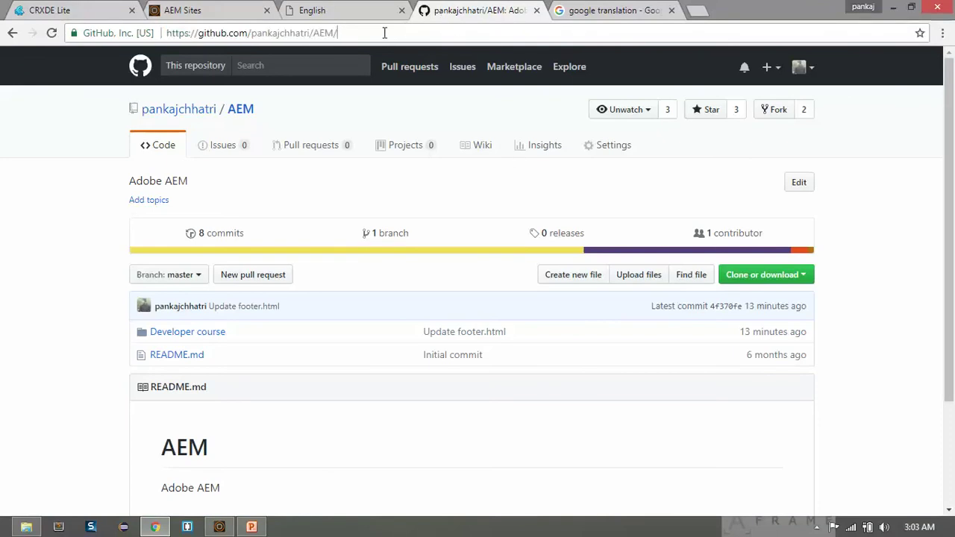
key("ctrl+a")
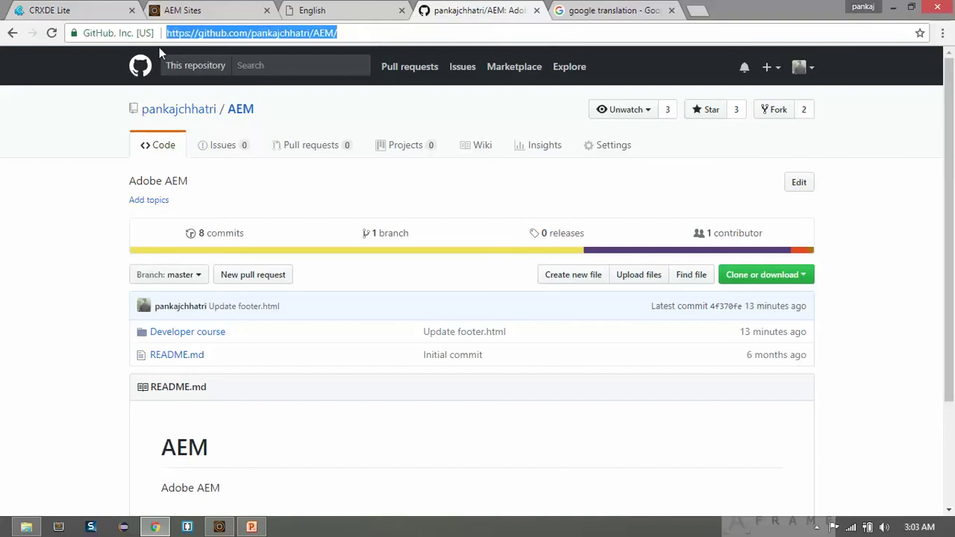
Step: Copy the footer.html code from the repository's Developer course, Chapter 12 Internationalization/Task 2 folder and paste it into contentpage's empty footer.html in CRXDE Lite
left_click(188, 338)
left_click(188, 338)
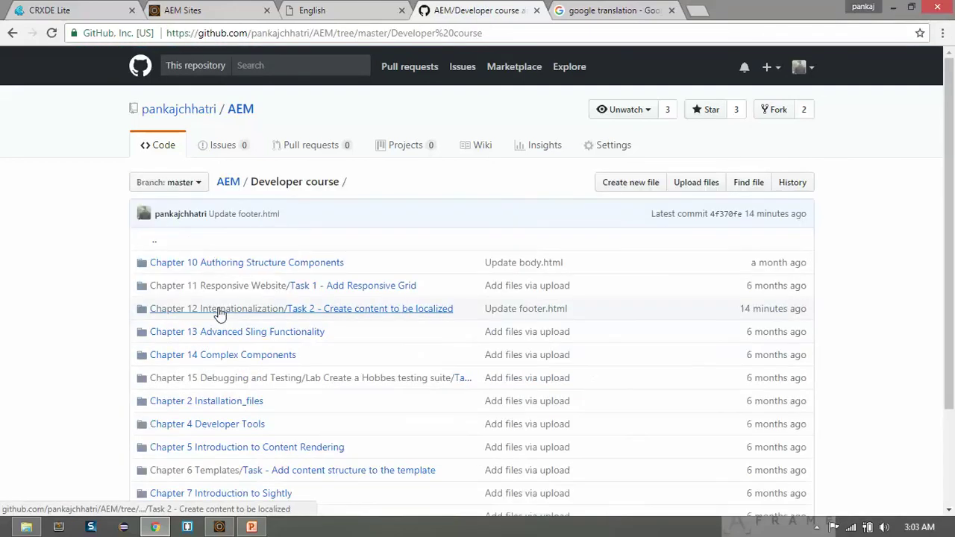
left_click(233, 314)
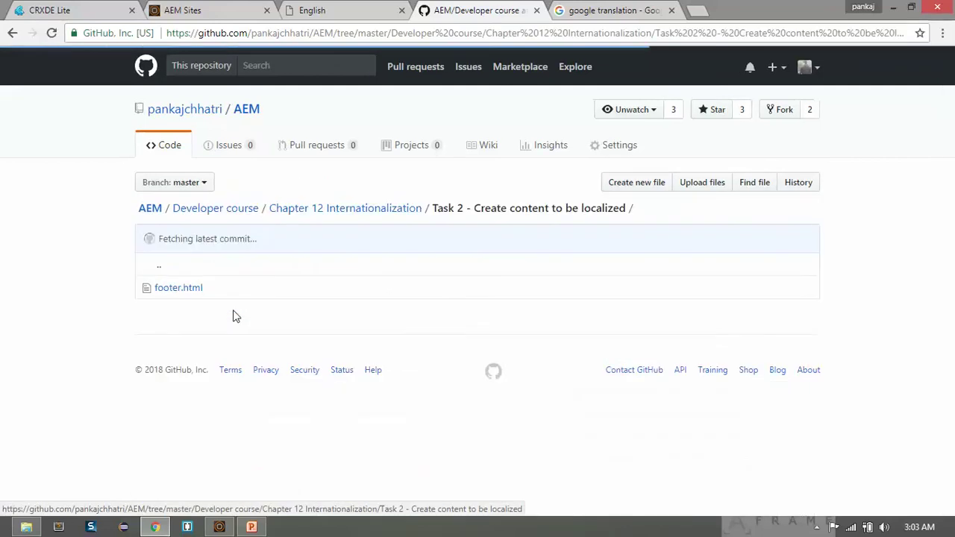
left_click(186, 294)
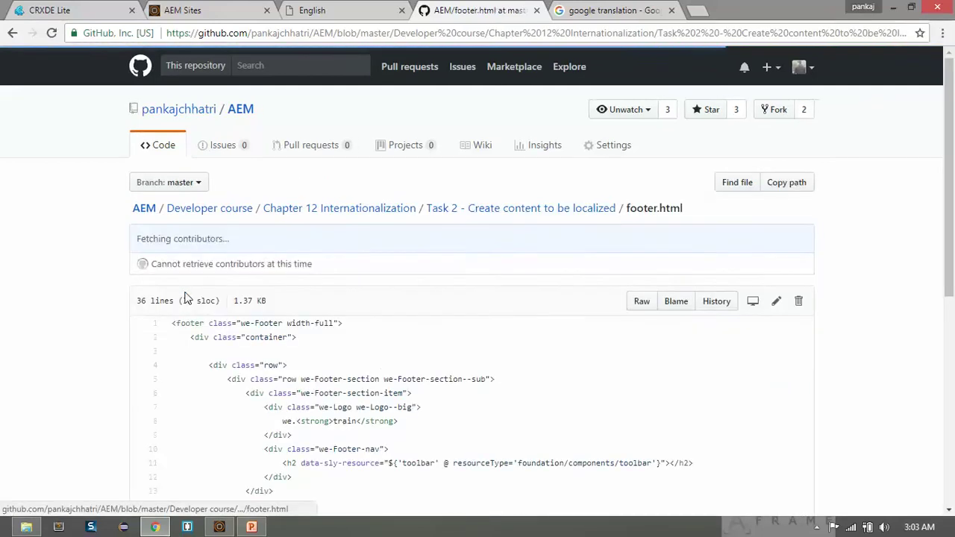
left_click_drag(194, 341, 229, 386)
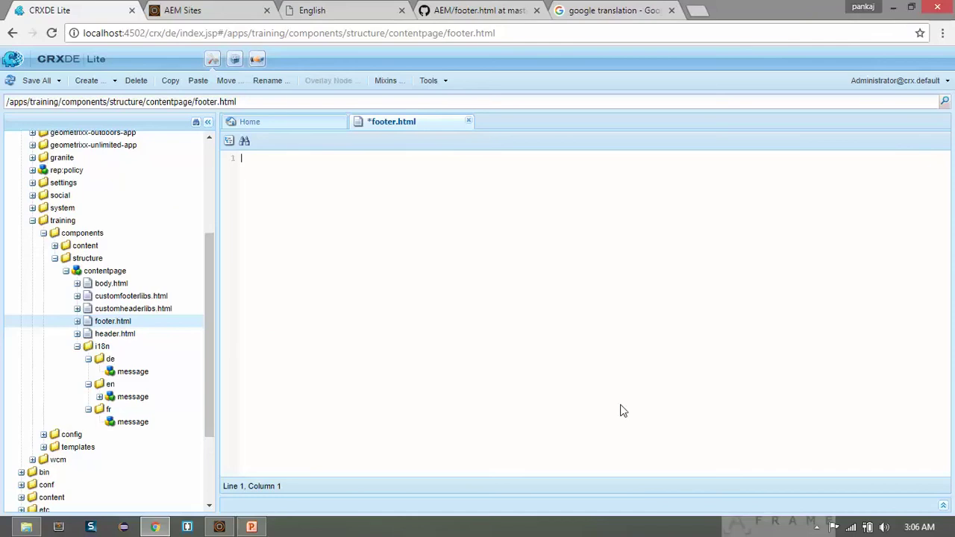
key("ctrl+v")
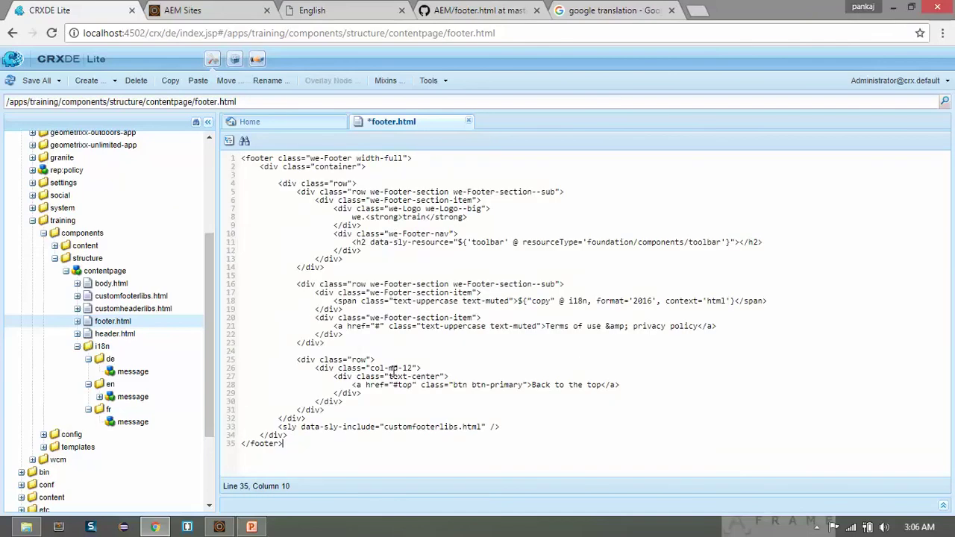
Step: Delete the format='2016' option from the i18n "copy" expression on line 18 of footer.html and save the file
left_click_drag(326, 300, 774, 300)
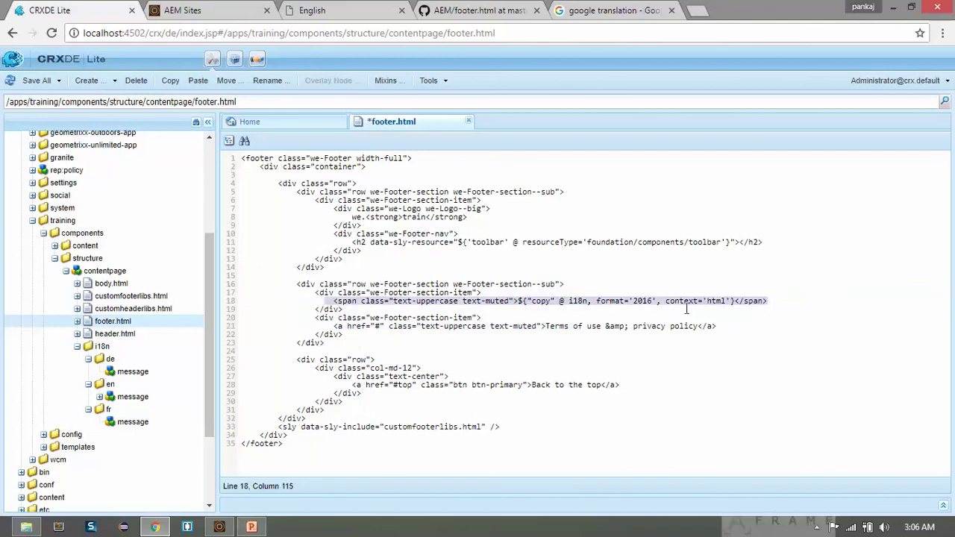
left_click(483, 318)
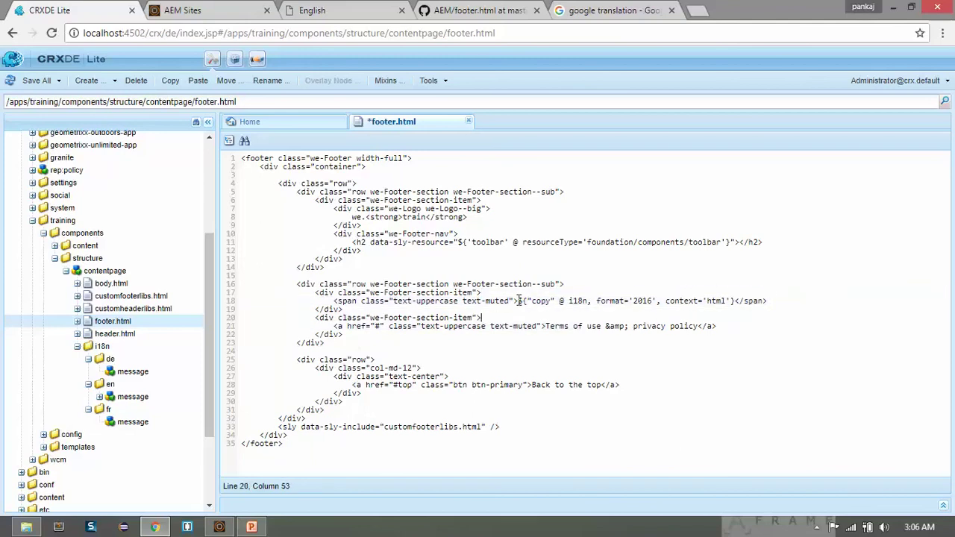
left_click_drag(519, 301, 559, 299)
left_click(536, 312)
left_click_drag(571, 302, 587, 299)
double_click(543, 302)
left_click_drag(596, 301, 667, 303)
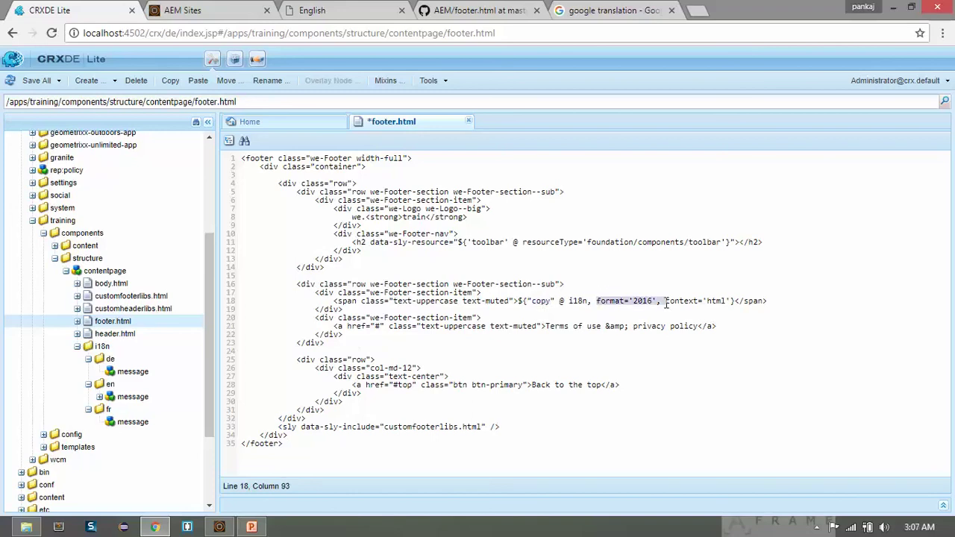
key("Delete")
key("ctrl+s")
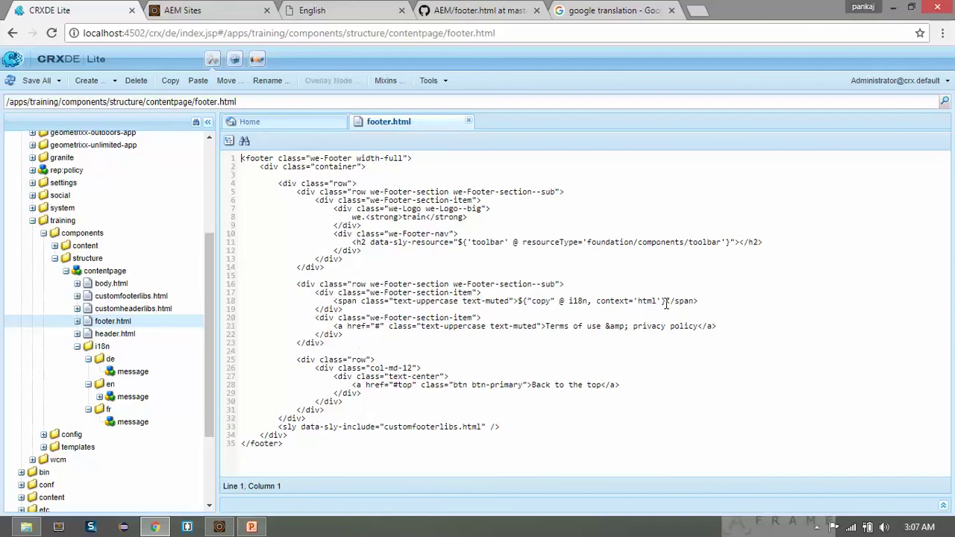
left_click(584, 283)
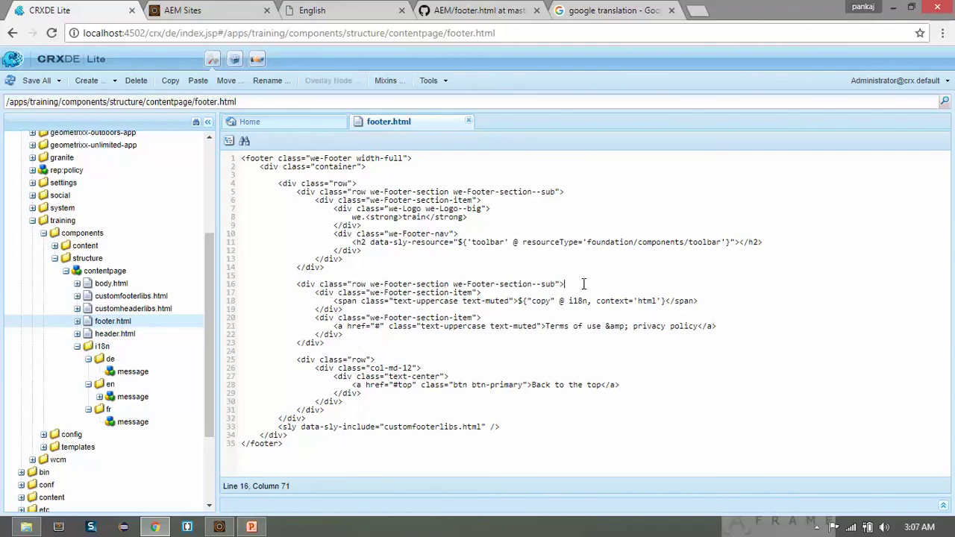
Step: Switch to AEM Sites, open We.Train's English page for editing and close the older English page tab
left_click(222, 9)
left_click(104, 65)
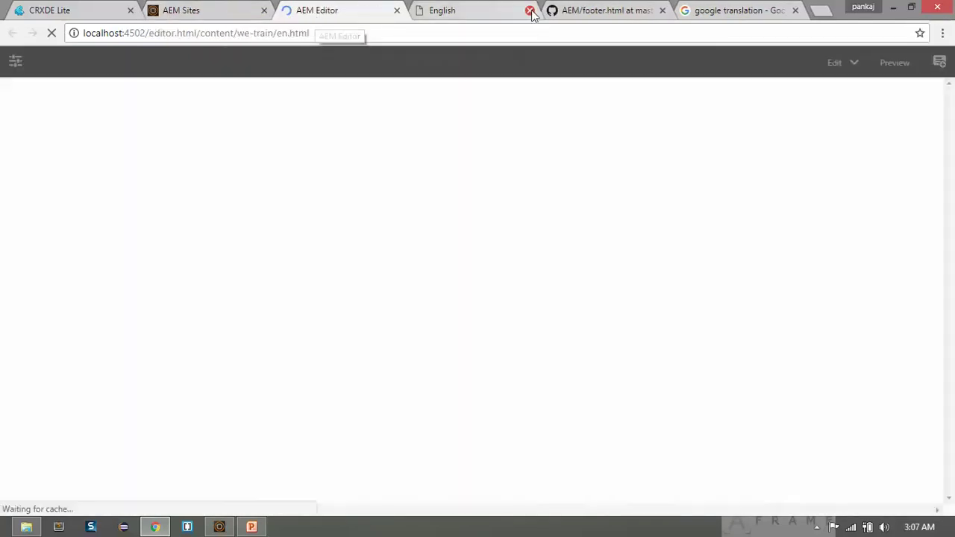
left_click(530, 10)
Step: Return to AEM Sites and open only We.Train's French page for editing
left_click(239, 8)
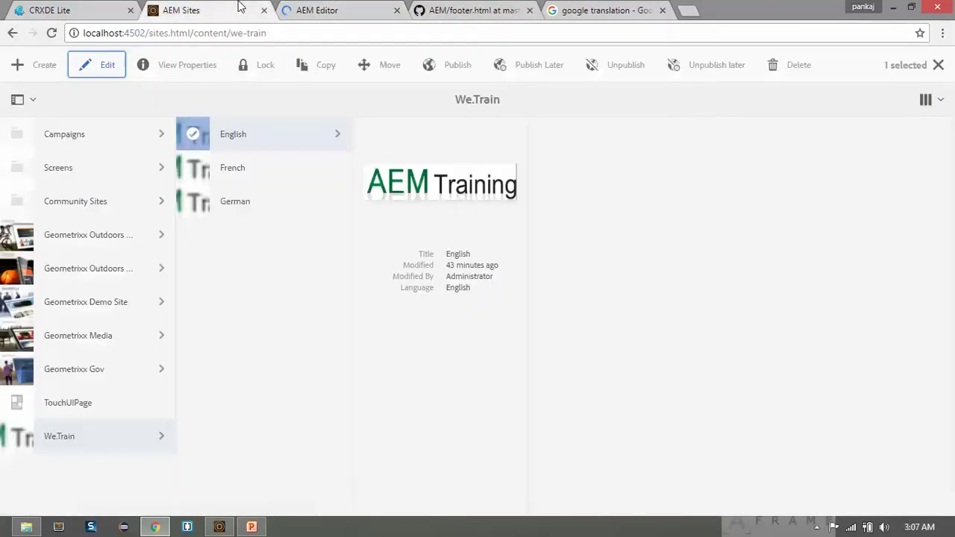
left_click(191, 173)
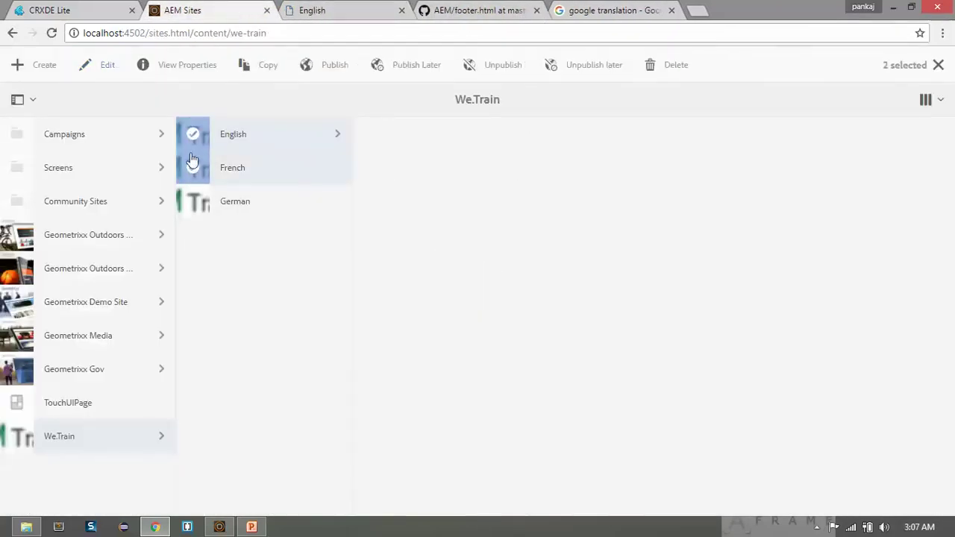
left_click(193, 135)
left_click(104, 65)
Step: Go back to AEM Sites and open only We.Train's German page for editing
key("ctrl+shift+Tab")
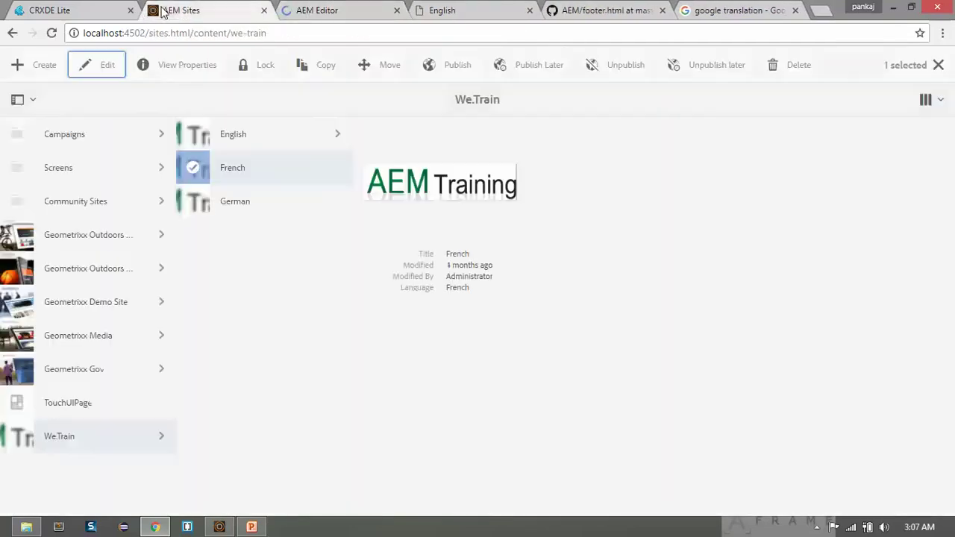
left_click(193, 202)
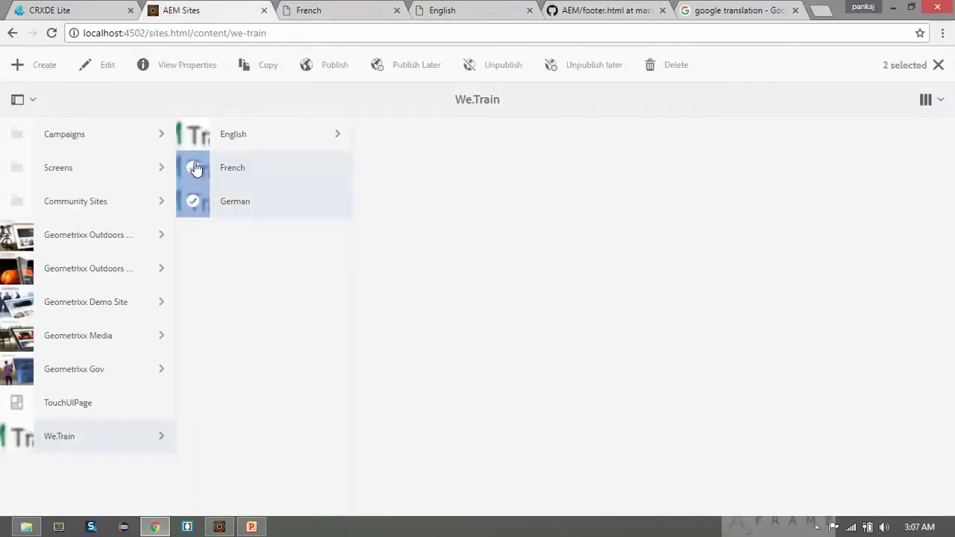
left_click(192, 167)
left_click(103, 65)
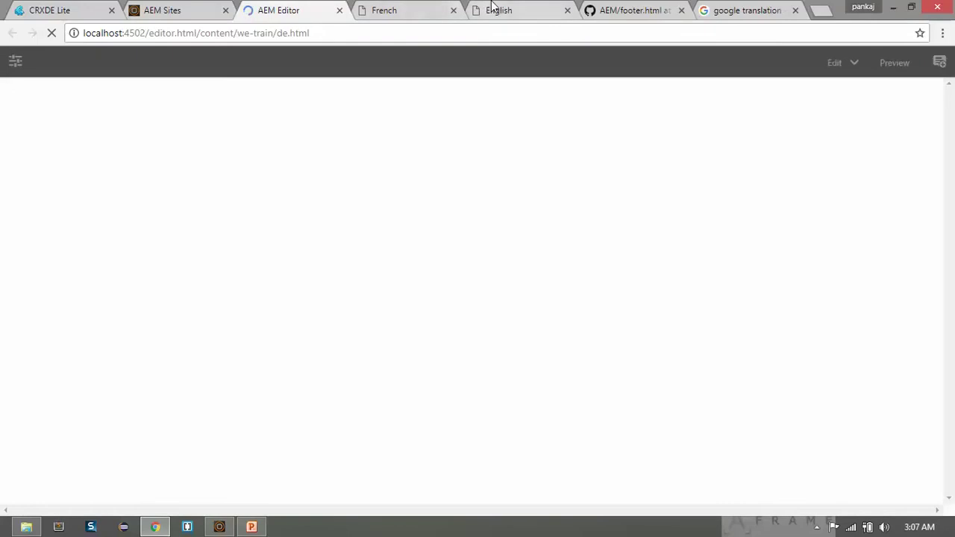
Step: Check the copyright statement in the footers of the opened English, French and German pages
left_click(492, 9)
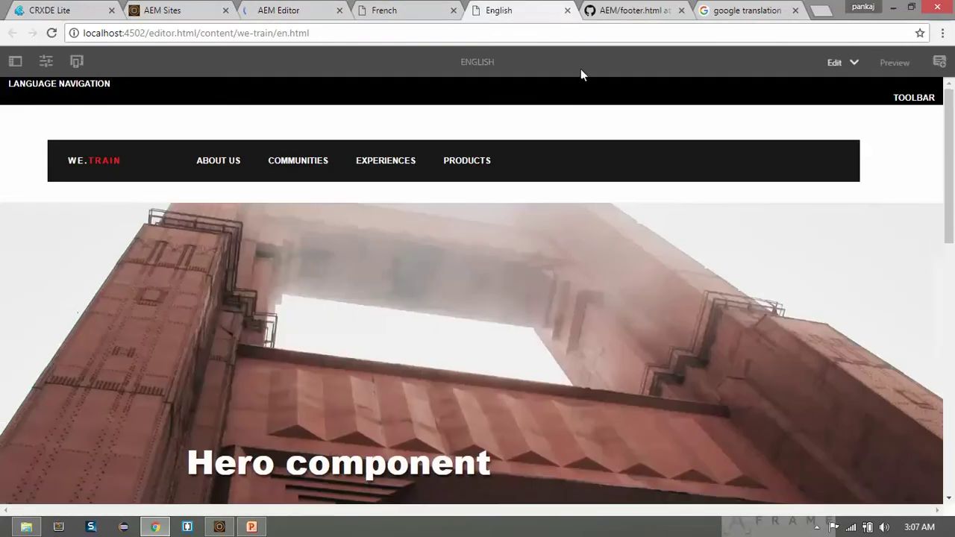
left_click_drag(950, 243, 950, 508)
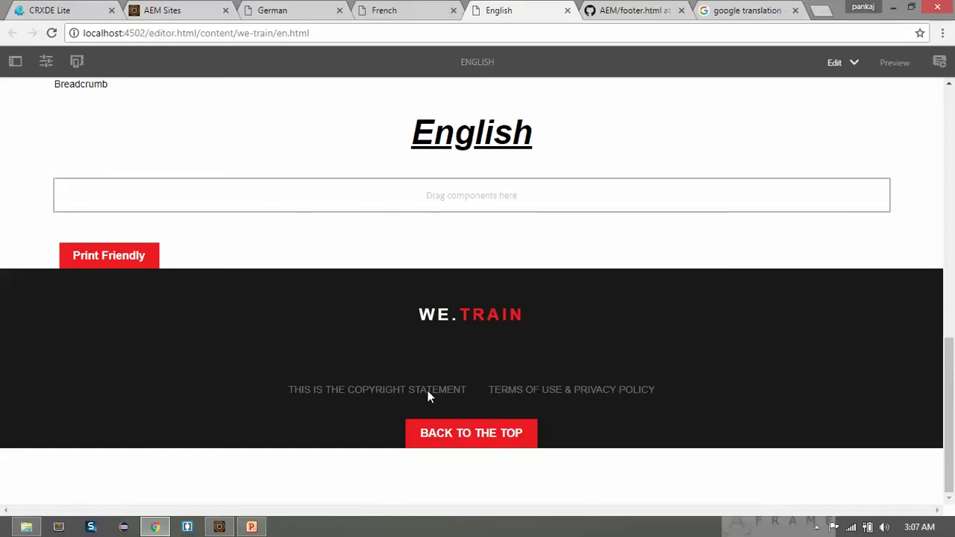
left_click(400, 6)
left_click_drag(950, 172, 951, 89)
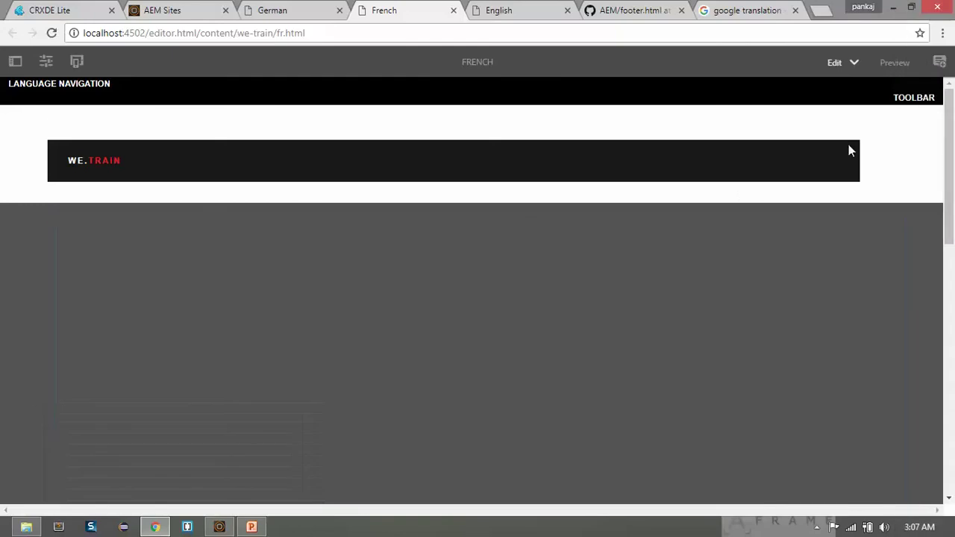
scroll(393, 436, "down", 10)
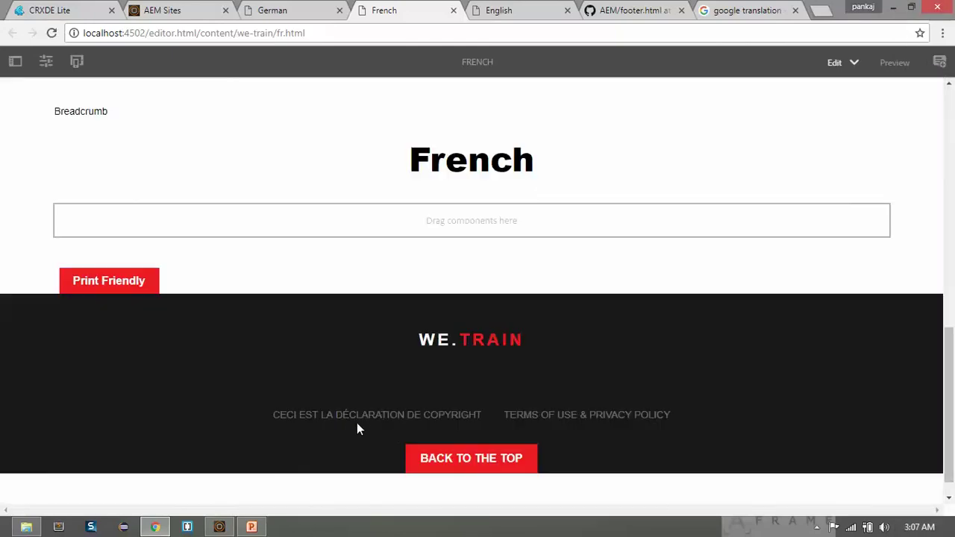
left_click(278, 10)
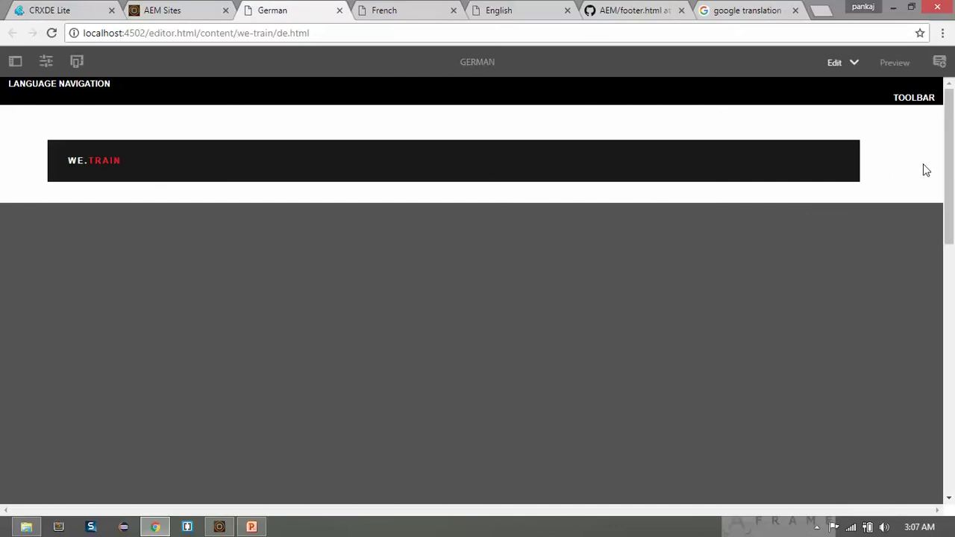
left_click_drag(948, 171, 951, 407)
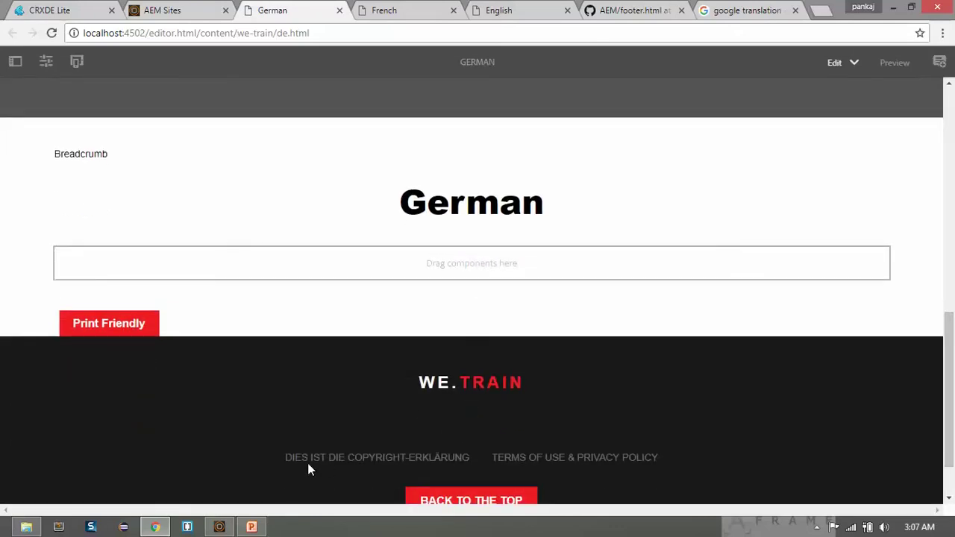